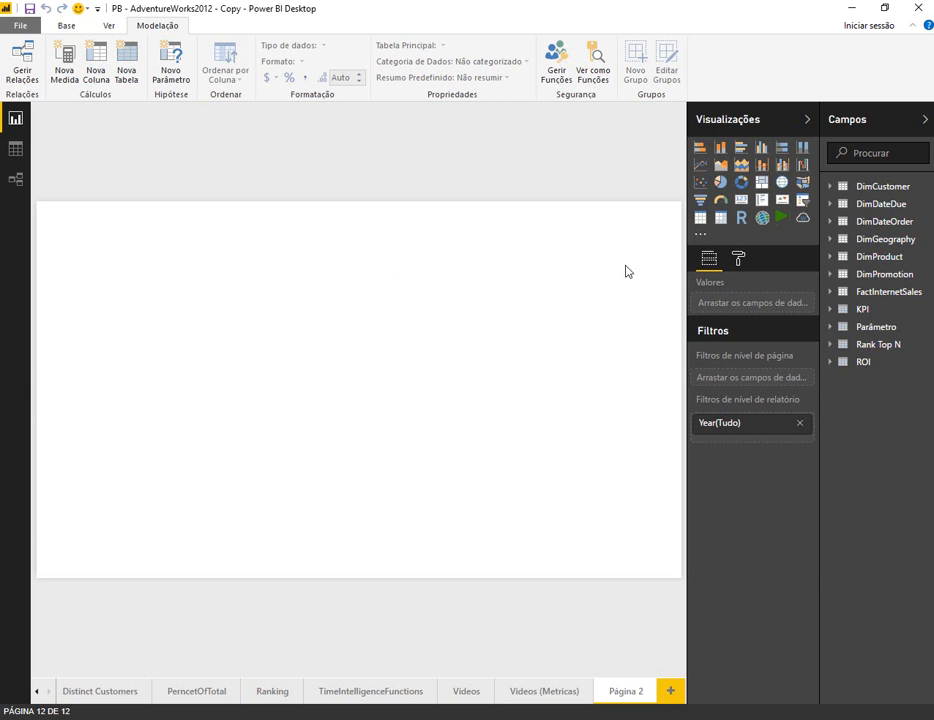
# Step: Add a slicer to the blank page using the Year field of DimDateOrder
pyautogui.click(803, 201)
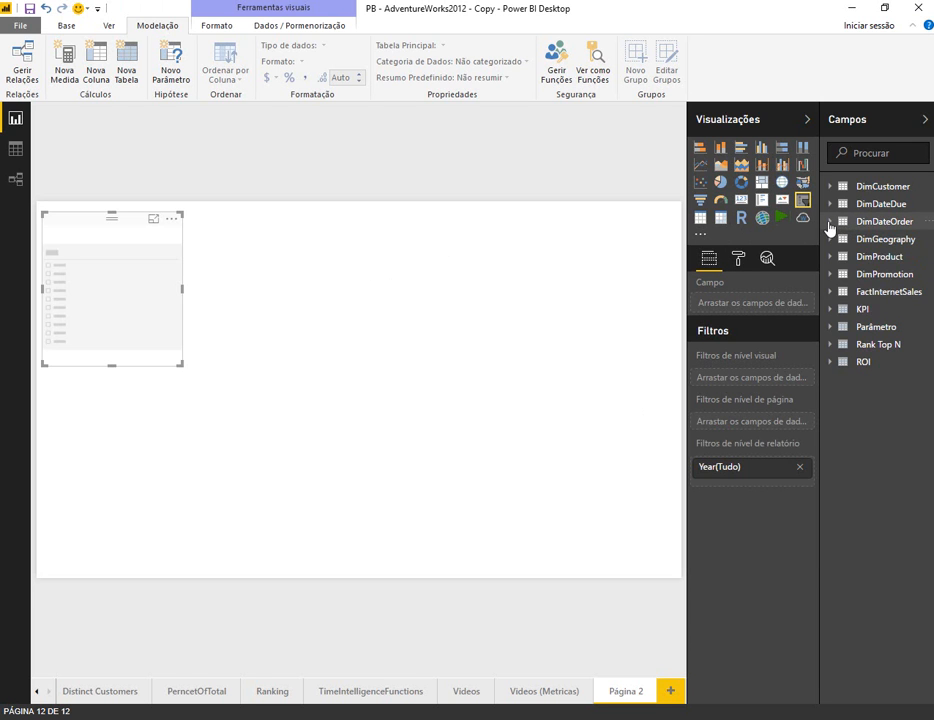
pyautogui.click(829, 222)
pyautogui.click(847, 305)
# Step: Set the Year slicer's orientation to Horizontal in its general formatting options
pyautogui.click(738, 258)
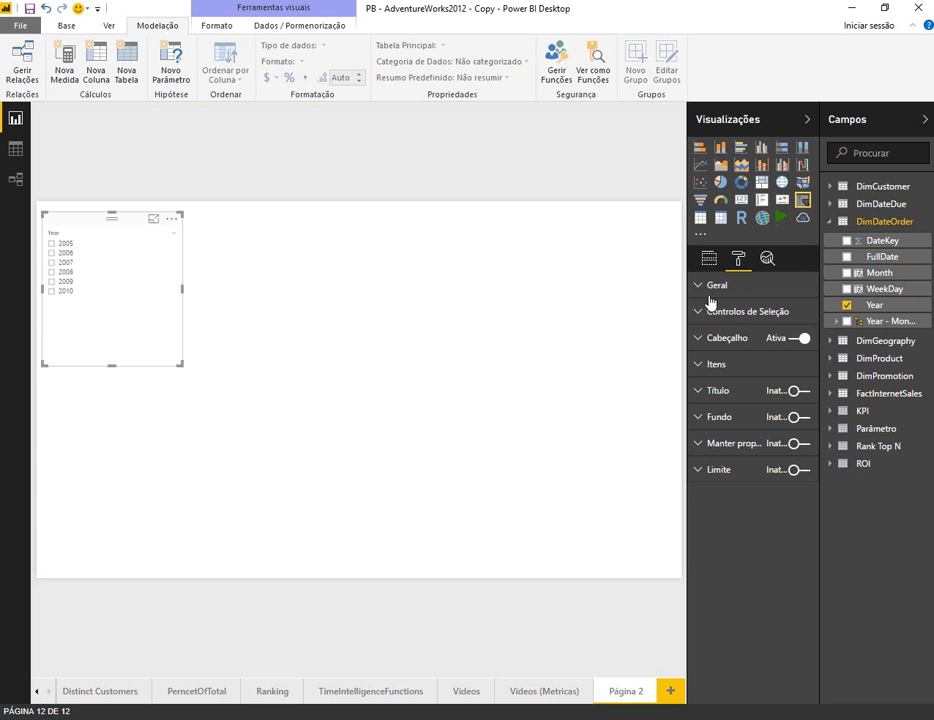
pyautogui.click(703, 288)
pyautogui.click(705, 286)
pyautogui.click(705, 286)
pyautogui.click(784, 366)
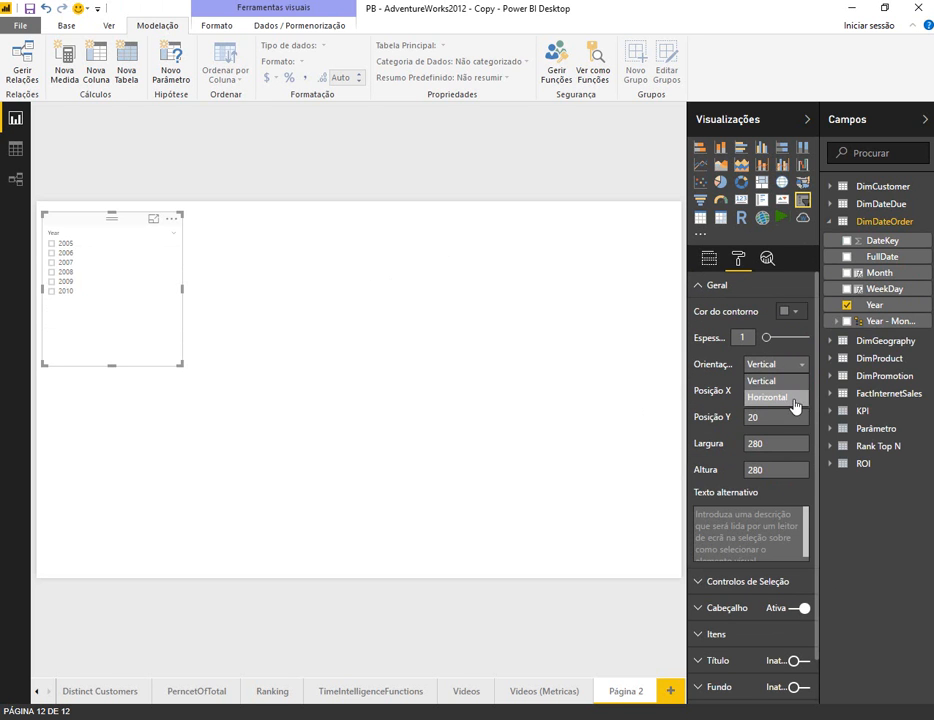
pyautogui.click(768, 397)
# Step: Resize the Year slicer to about 652 by 99 in the page's upper-left corner and filter it to 2007
pyautogui.moveTo(180, 297); pyautogui.dragTo(369, 290)
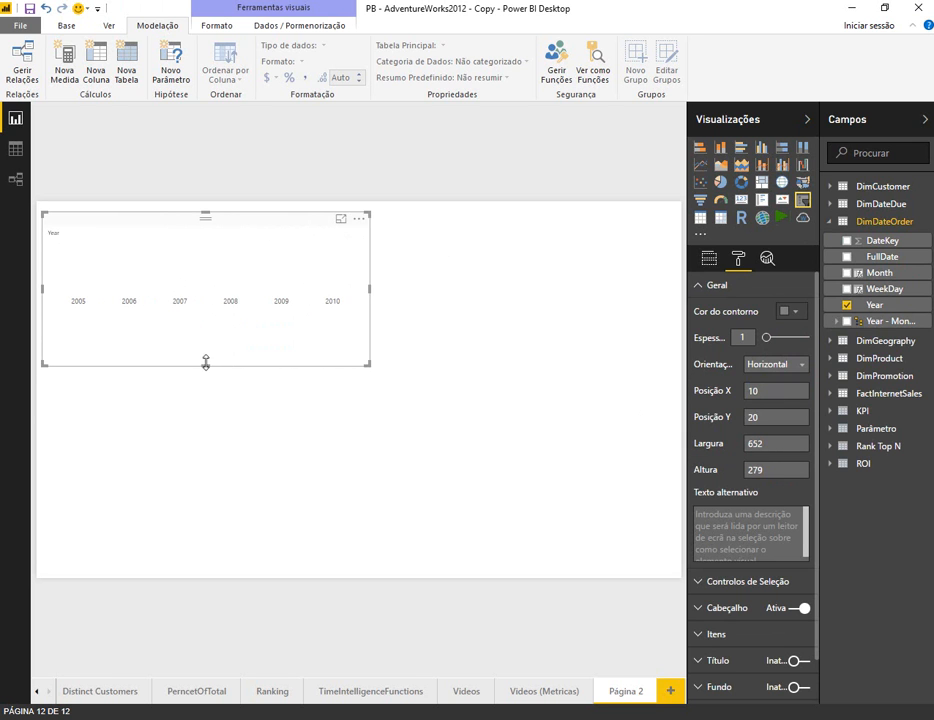
pyautogui.moveTo(206, 363); pyautogui.dragTo(177, 281)
pyautogui.click(182, 264)
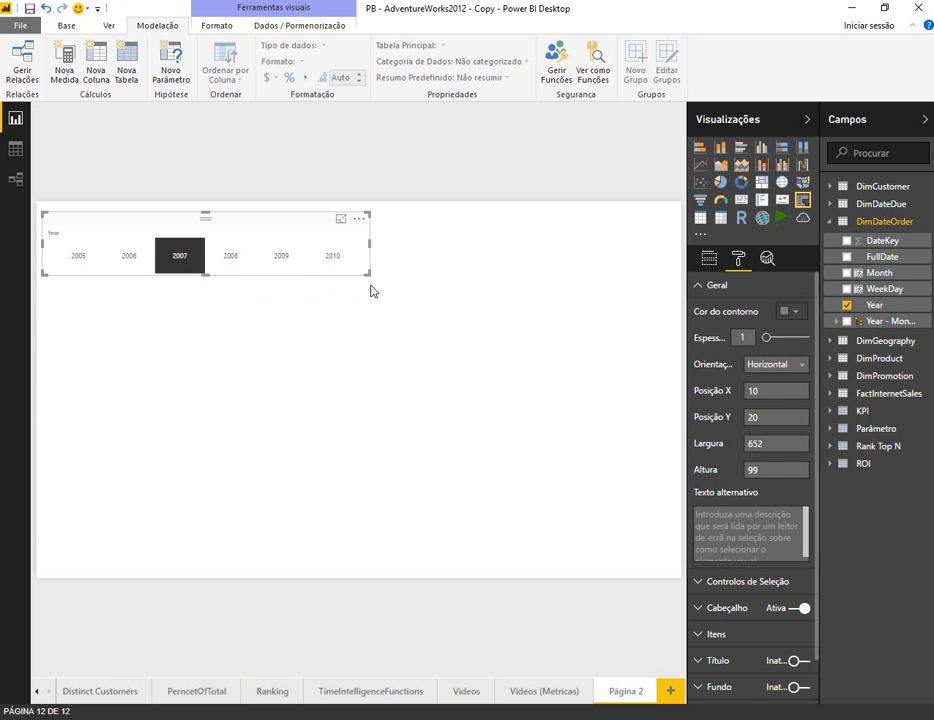
pyautogui.click(442, 325)
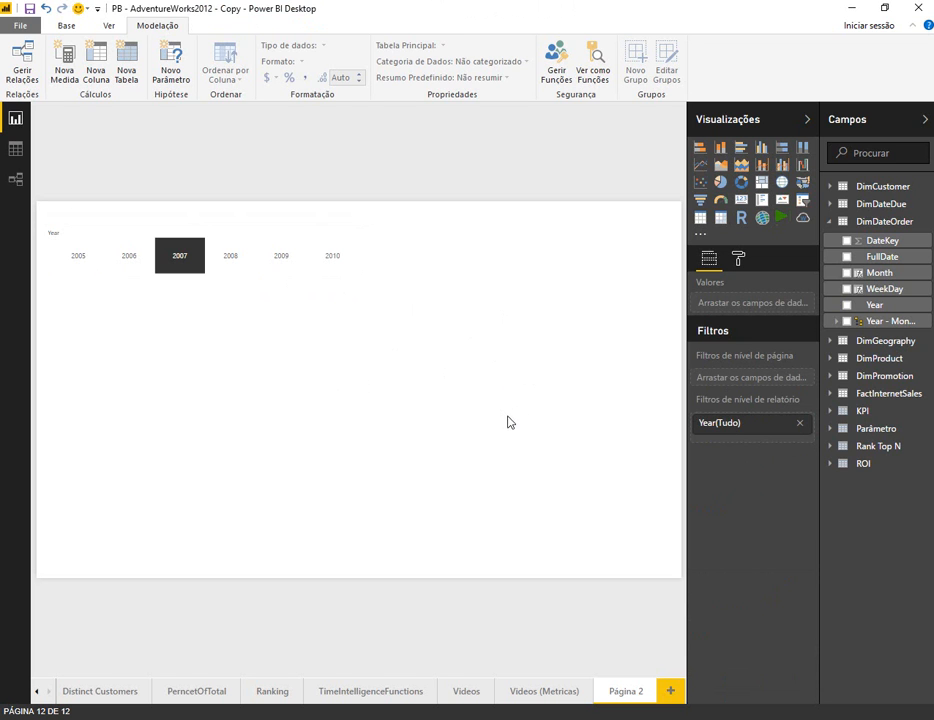
pyautogui.moveTo(315, 230); pyautogui.dragTo(310, 220)
pyautogui.click(225, 131)
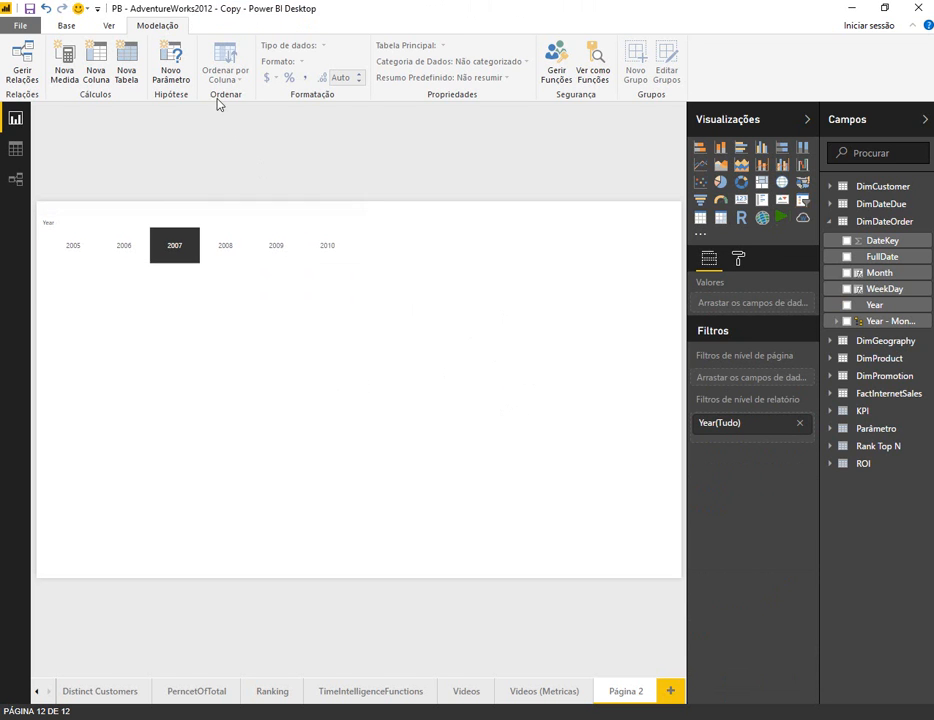
# Step: Create a whole-number what-if parameter named Parâmetro with minimum 1, maximum 50 and increment 1, adding its slicer to the page
pyautogui.click(171, 72)
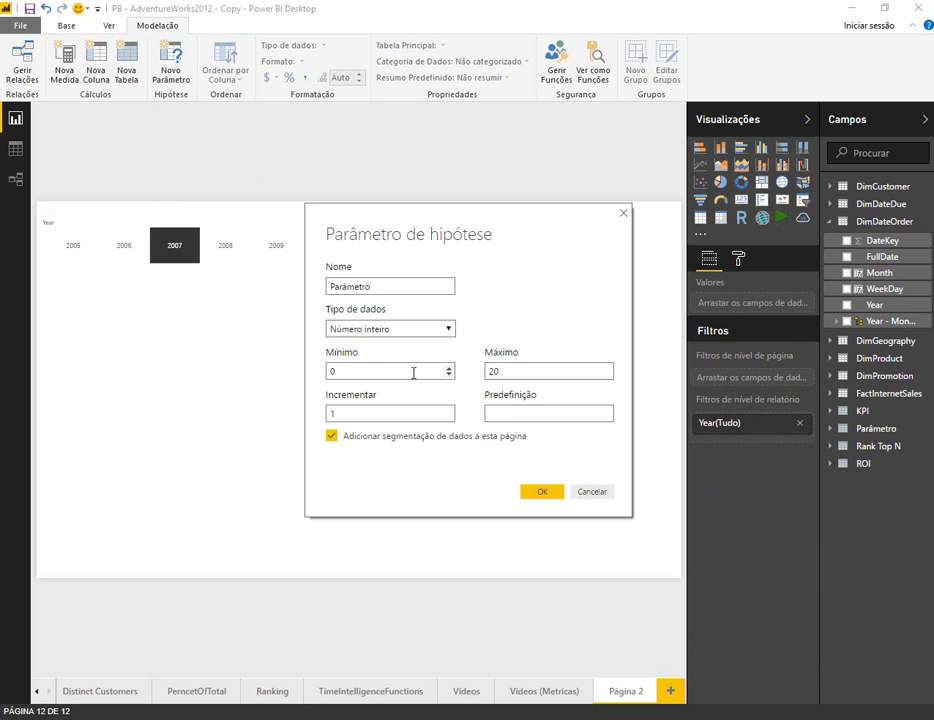
pyautogui.doubleClick(552, 371)
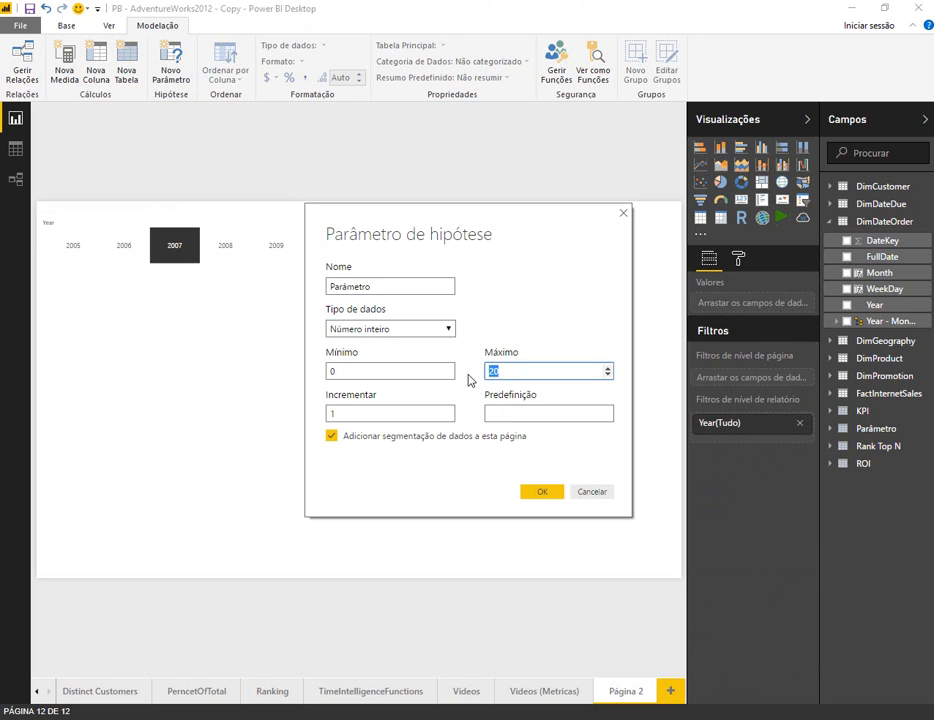
pyautogui.doubleClick(367, 371)
pyautogui.write('1')
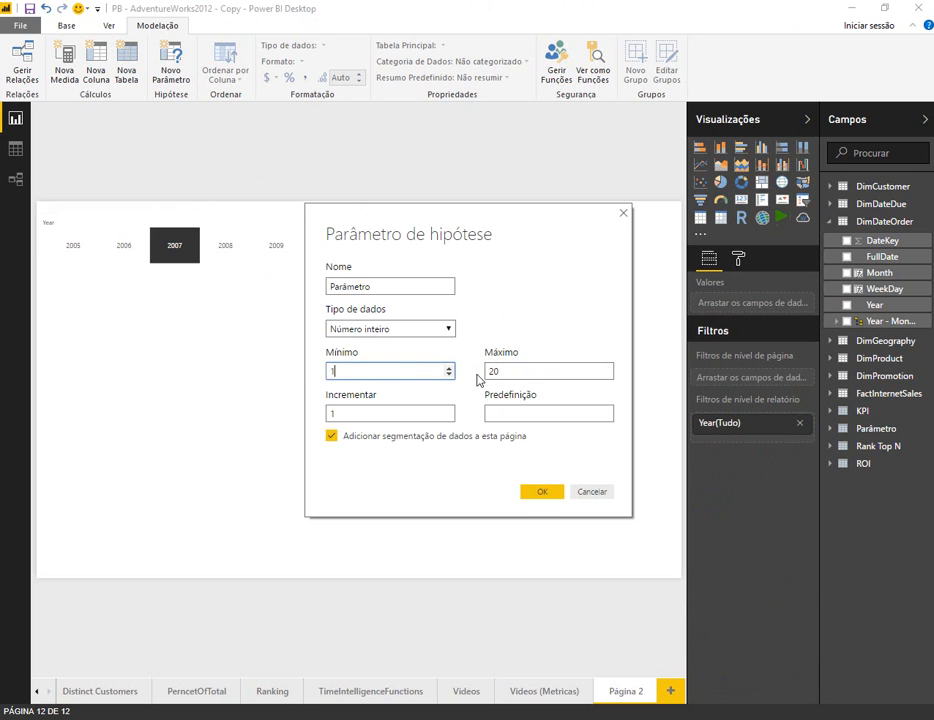
pyautogui.press('Tab')
pyautogui.write('50')
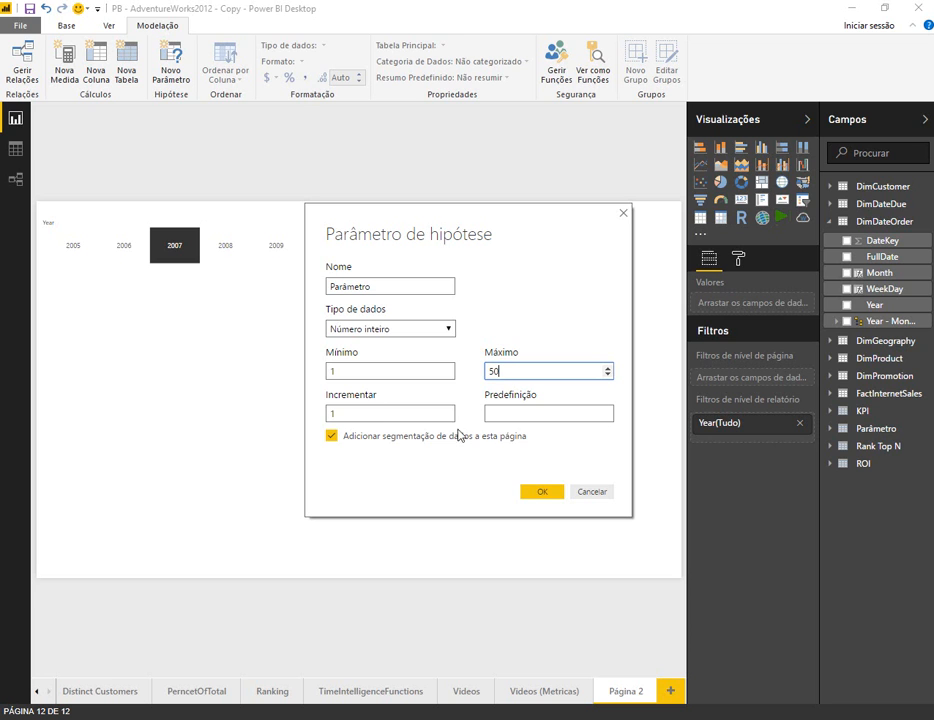
pyautogui.click(541, 491)
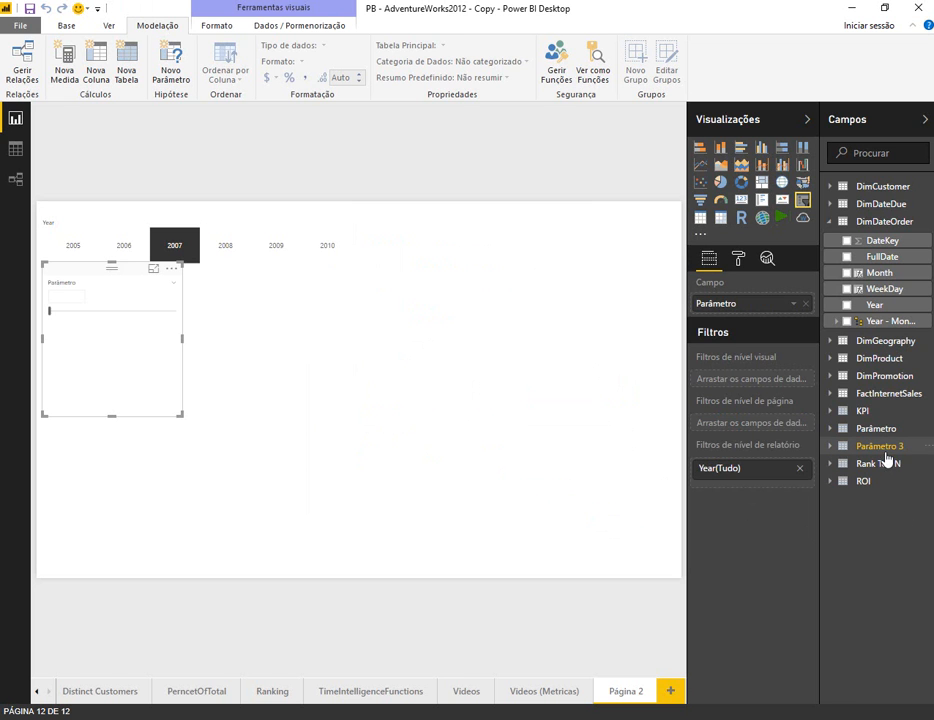
# Step: Open the new Parâmetro 3 table to show its formula and fields, and widen the field list to fit the names
pyautogui.click(885, 451)
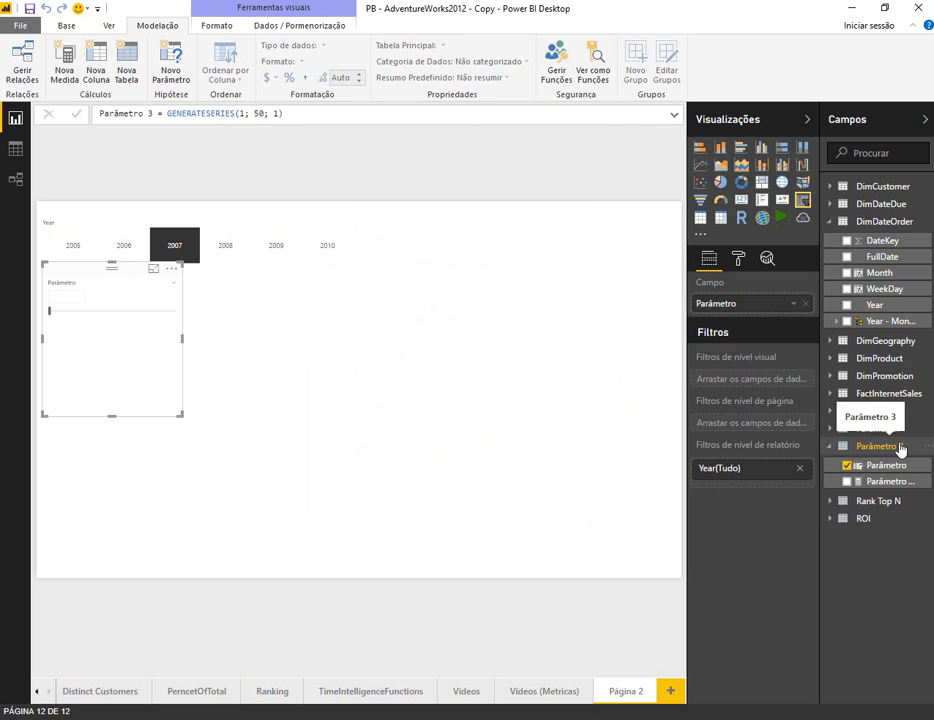
pyautogui.moveTo(819, 466); pyautogui.dragTo(773, 466)
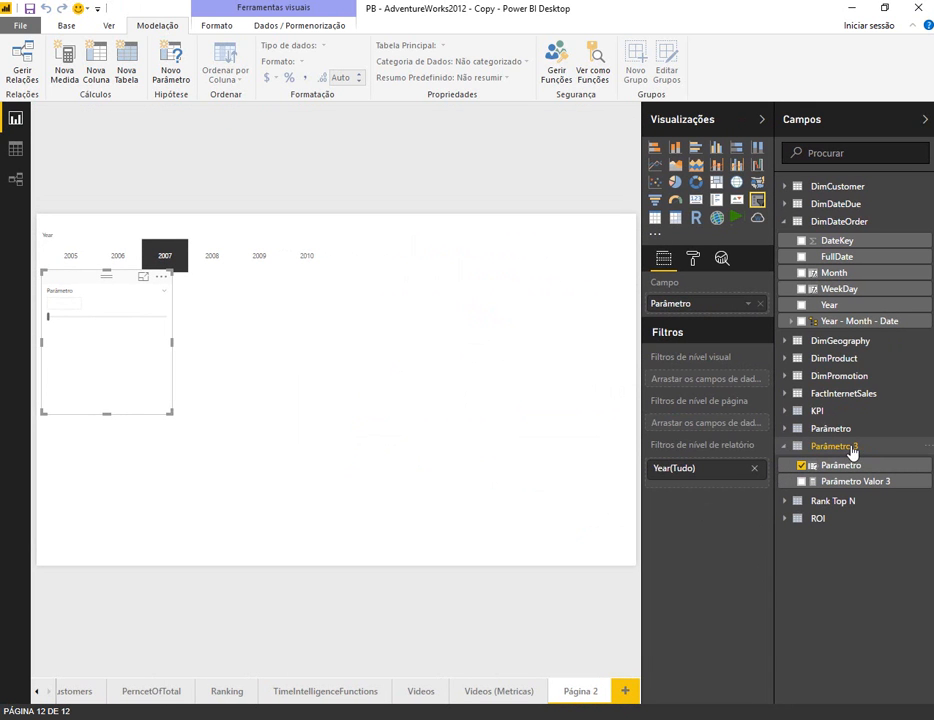
# Step: Place the flattened Parâmetro slicer on the page beside the Year slicer and set its value to 10
pyautogui.moveTo(95, 288); pyautogui.dragTo(403, 238)
pyautogui.moveTo(405, 356); pyautogui.dragTo(370, 262)
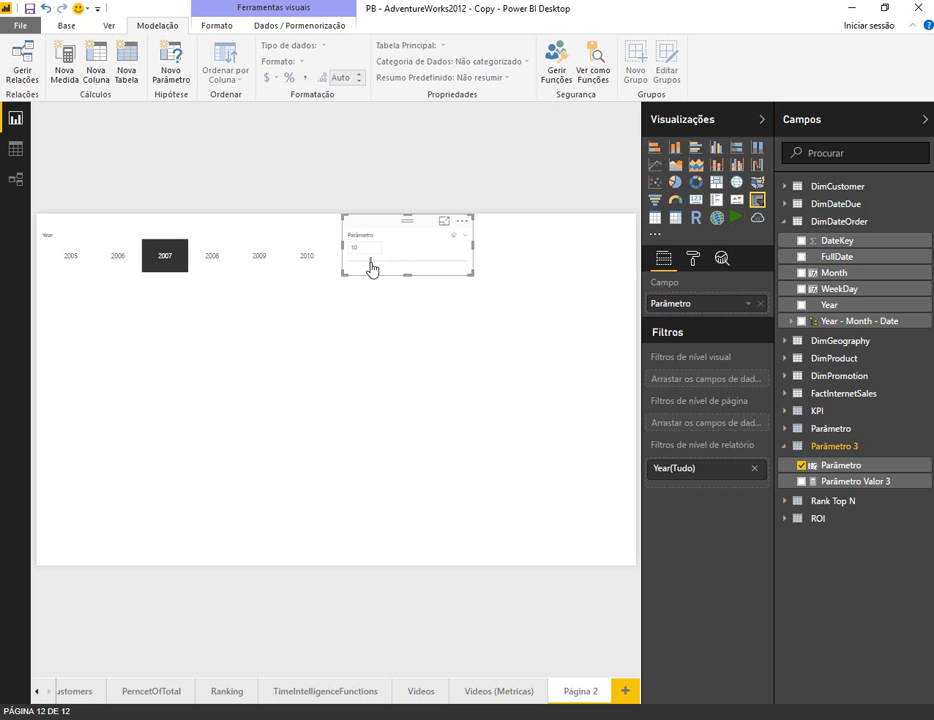
pyautogui.click(440, 325)
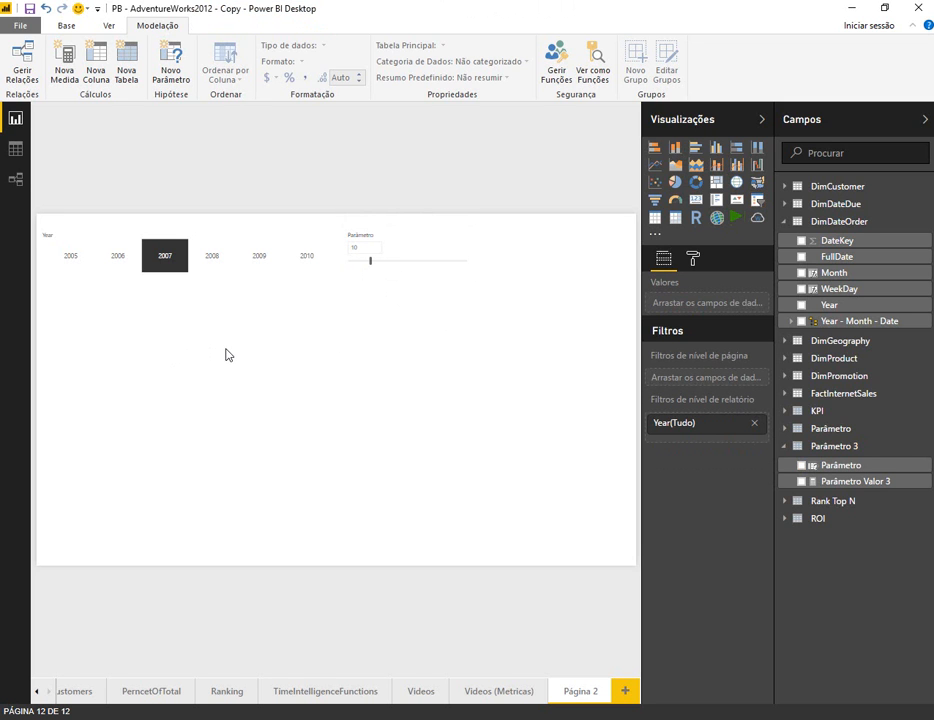
pyautogui.moveTo(402, 225); pyautogui.dragTo(448, 224)
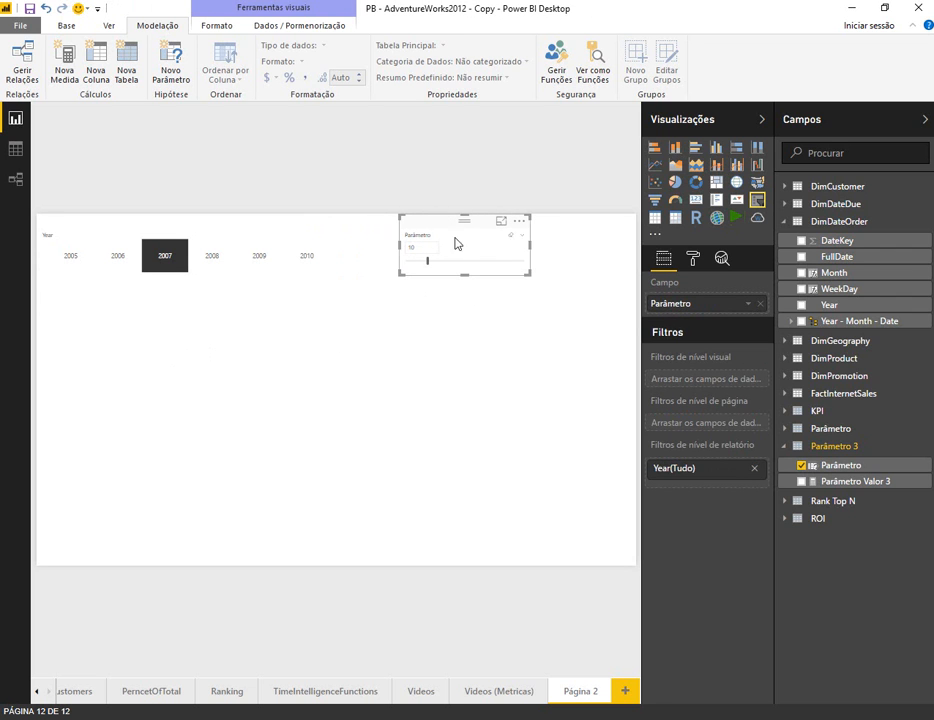
# Step: Create a measure in DimProduct with the formula RANKX(ALL(DimProduct[Product]);FactInternetSales[SalesAmountMeasure])
pyautogui.click(787, 359)
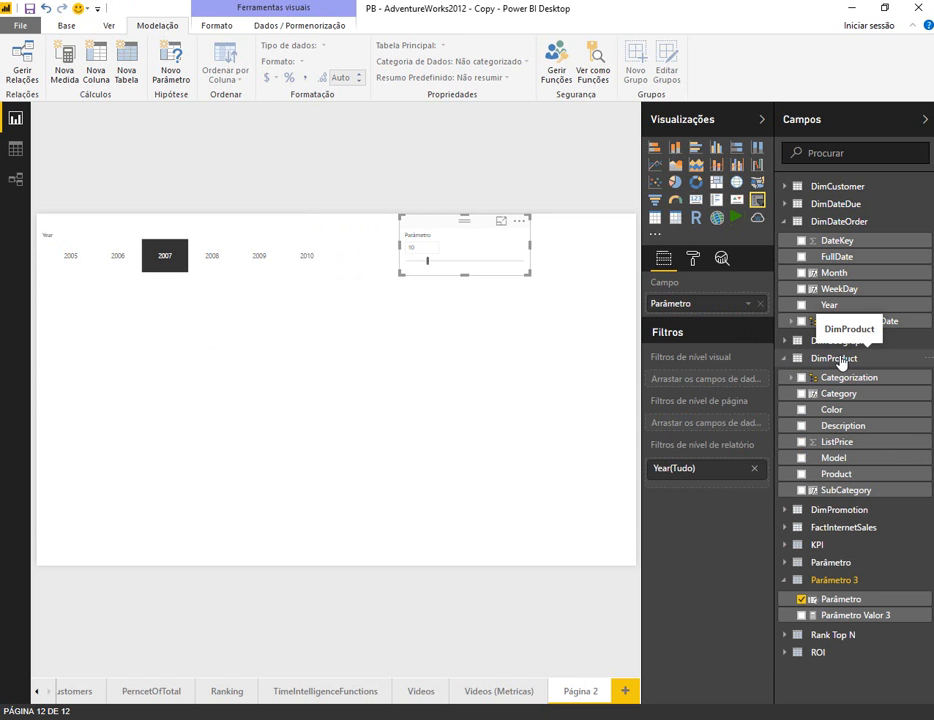
pyautogui.rightClick(922, 362)
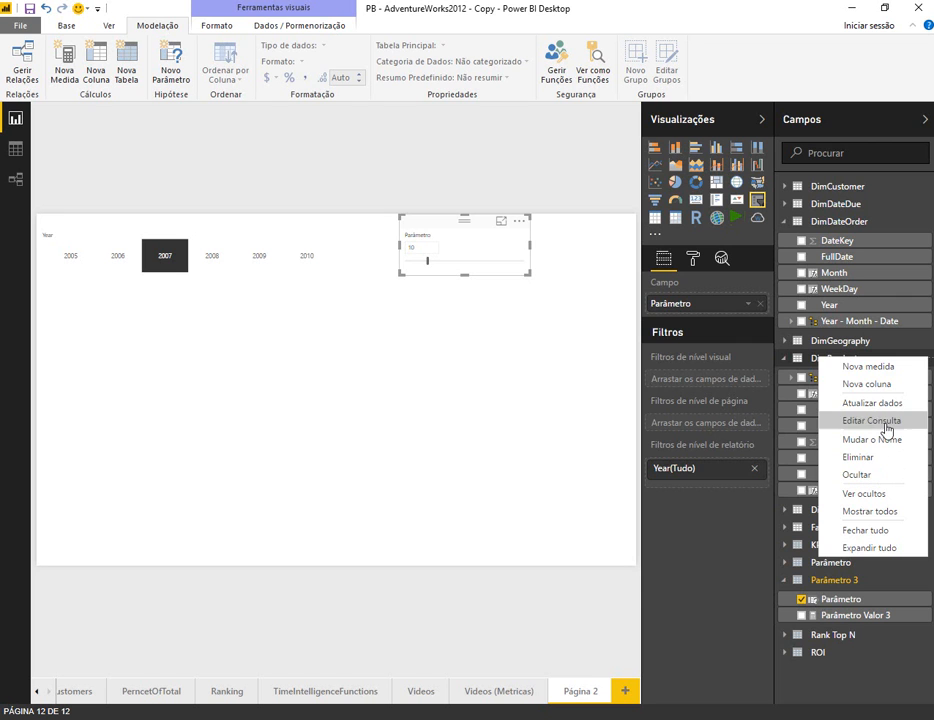
pyautogui.click(873, 368)
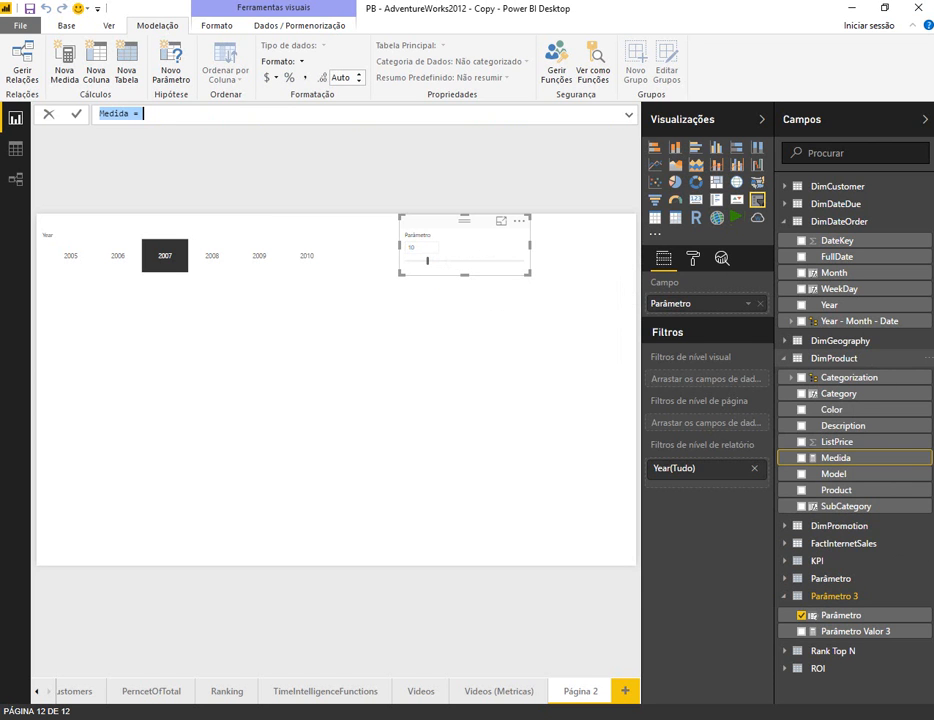
pyautogui.hotkey('alt', 'Tab')
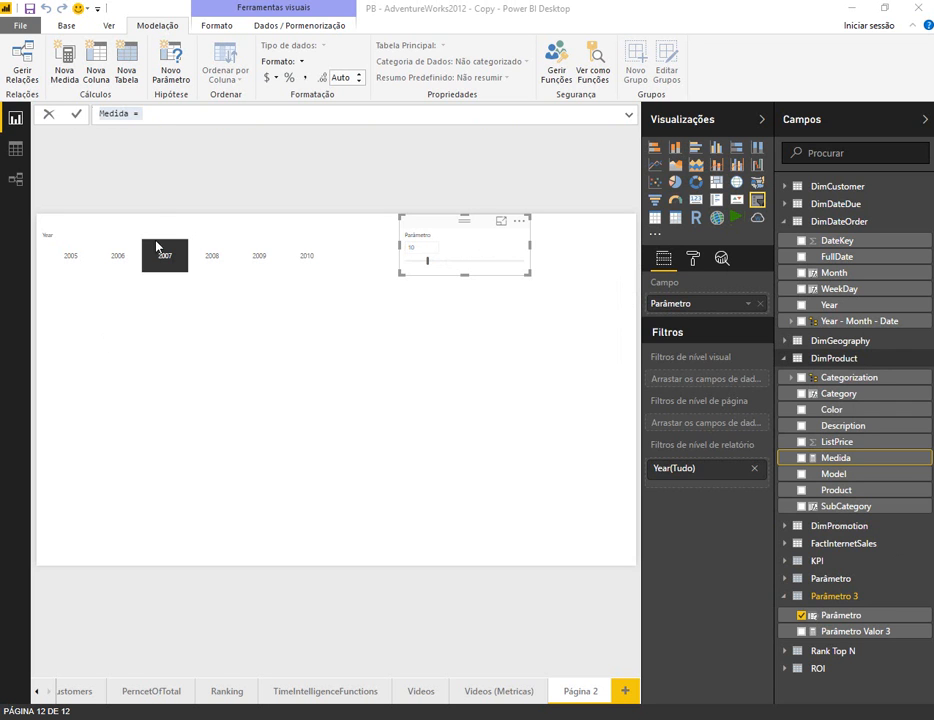
pyautogui.click(152, 117)
pyautogui.write('RANKX(ALL(DimProduct[Product]);FactInternetSales[SalesAmountMeasure])')
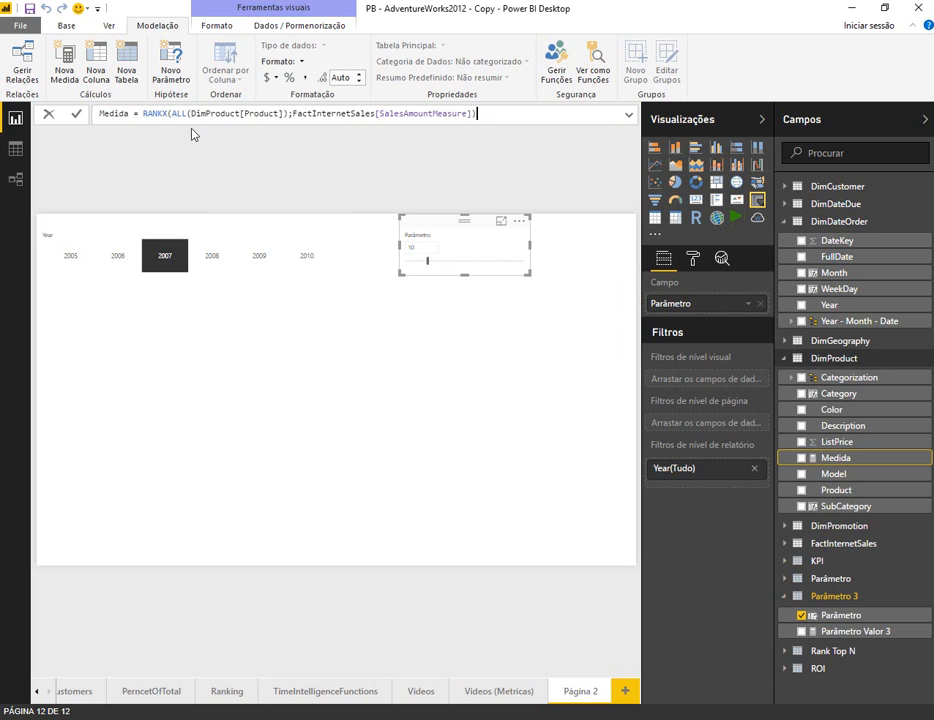
# Step: Name the new measure ProdutoRankingSalesAmount
pyautogui.doubleClick(115, 113)
pyautogui.write('Ranking')
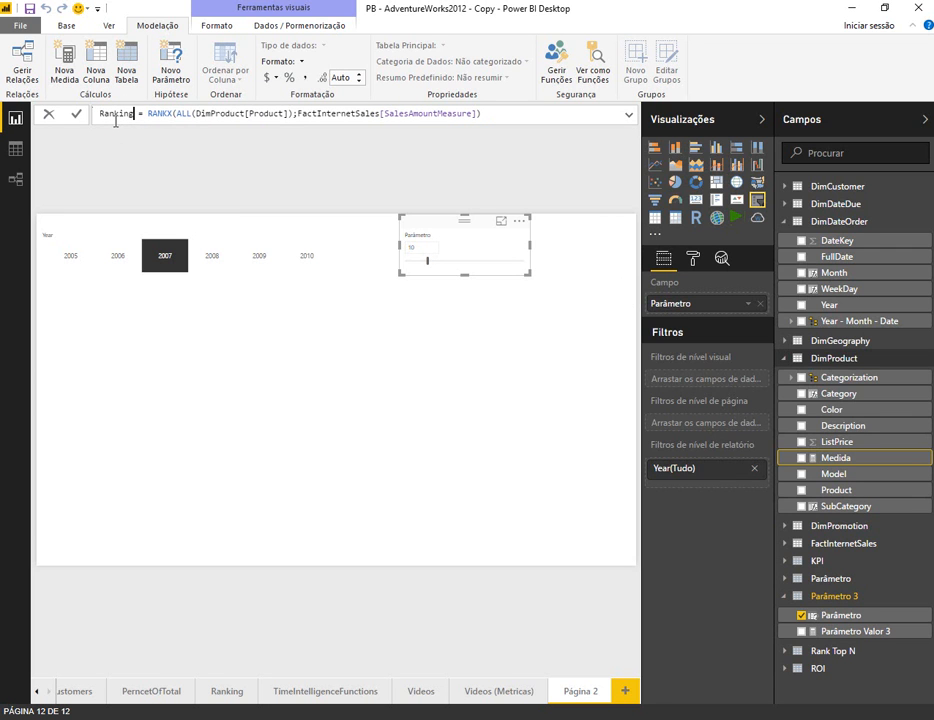
pyautogui.press('Home')
pyautogui.write('ProdutoRanking')
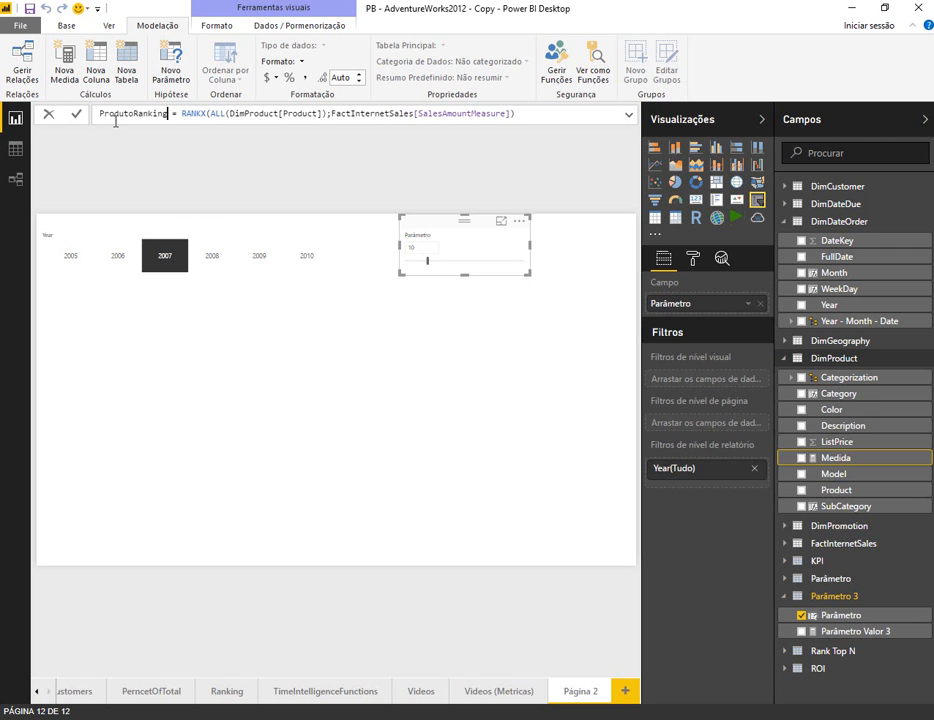
pyautogui.write('SalesAmount')
# Step: Re-enter the opening parenthesis after RANKX to bring up the function's syntax help
pyautogui.press('Right')
pyautogui.press('Right')
pyautogui.press('Right')
pyautogui.press('Right')
pyautogui.press('Right')
pyautogui.press('Right')
pyautogui.press('Right')
pyautogui.press('Right')
pyautogui.press('Delete')
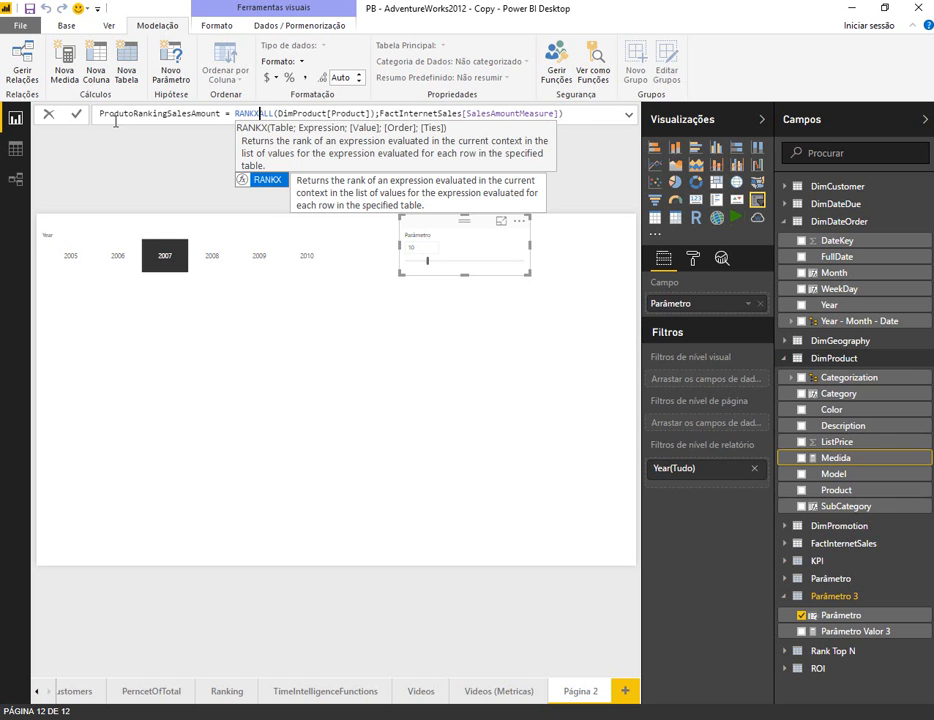
pyautogui.write('(')
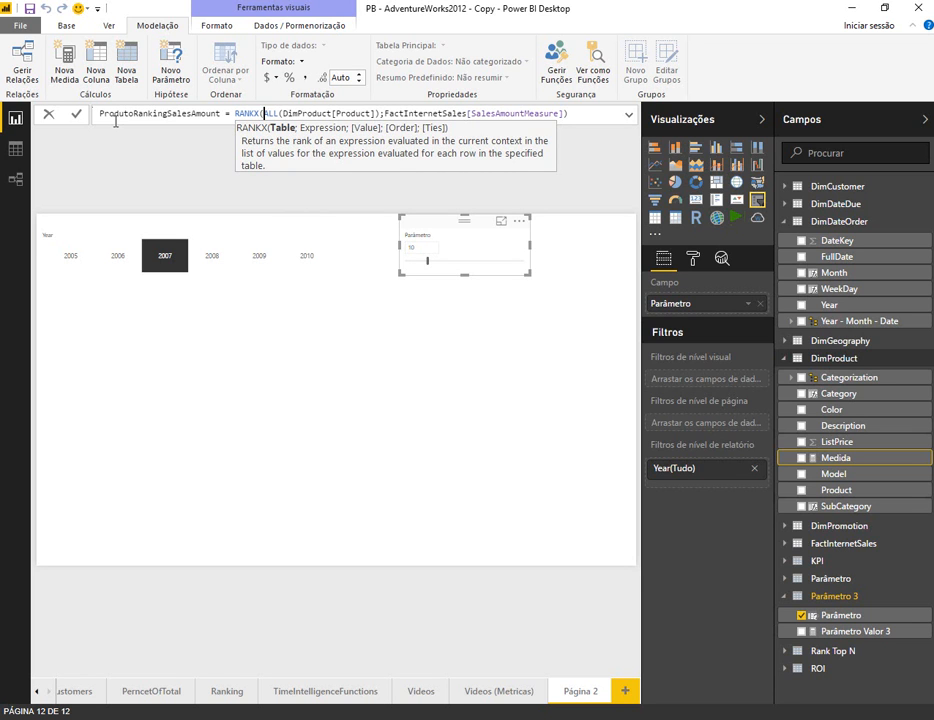
# Step: Review the table argument ALL(DimProduct[Product]) in the ranking formula with the RANKX and ALL syntax help
pyautogui.press('Right')
pyautogui.press('Right')
pyautogui.press('Right')
pyautogui.press('Right')
pyautogui.press('Right')
pyautogui.press('Right')
pyautogui.press('Right')
pyautogui.press('Right')
pyautogui.press('Right')
pyautogui.press('Right')
pyautogui.press('Right')
pyautogui.press('Right')
pyautogui.press('Right')
pyautogui.press('Right')
pyautogui.press('Right')
pyautogui.press('Right')
pyautogui.press('Right')
pyautogui.press('Right')
pyautogui.press('Right')
pyautogui.press('Right')
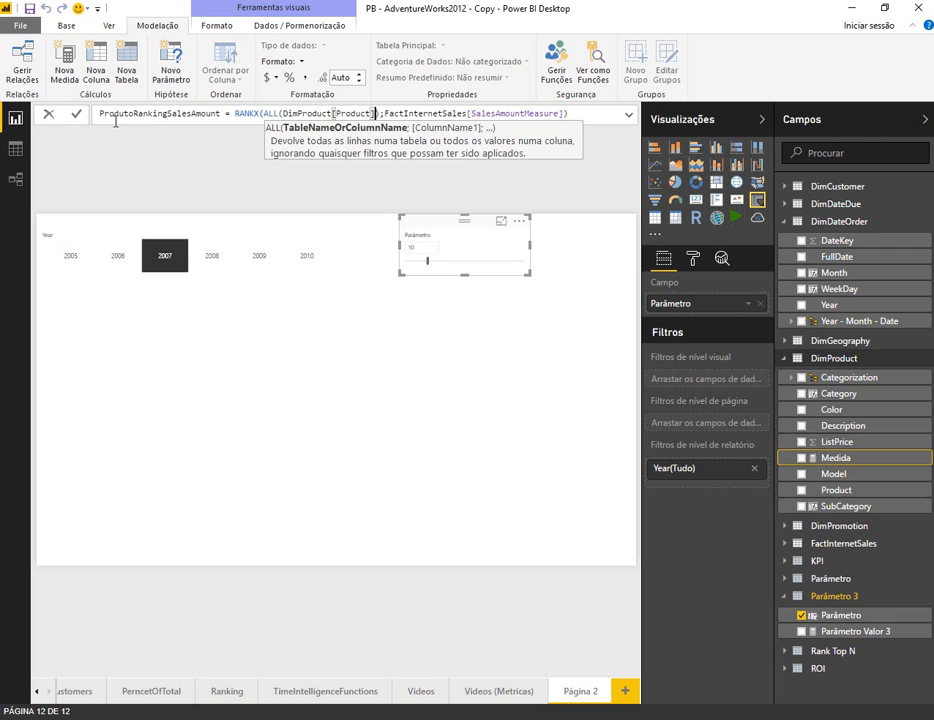
pyautogui.press('Right')
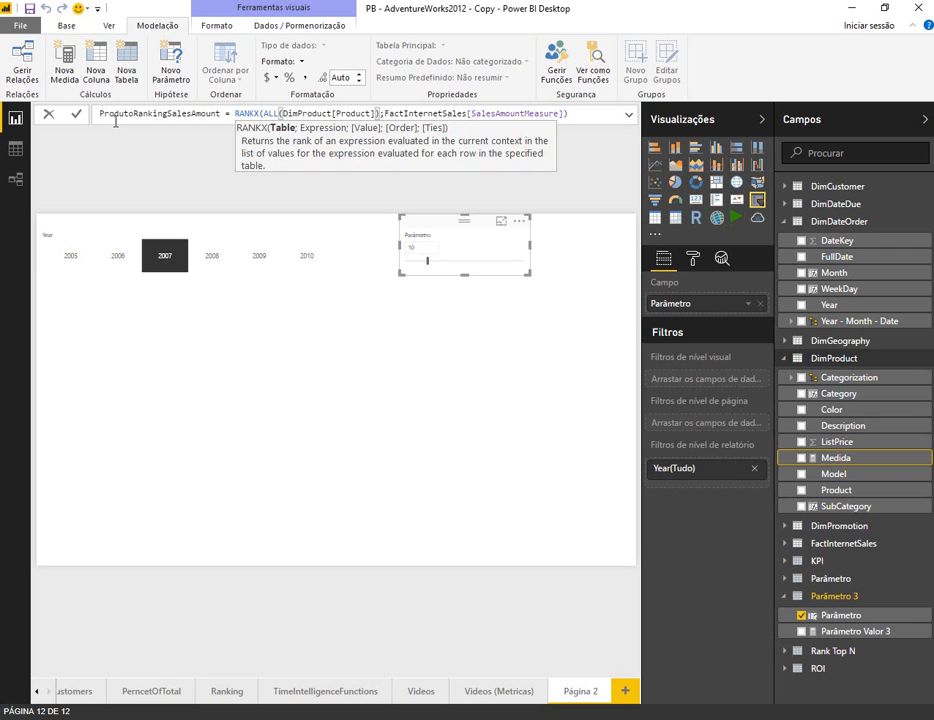
pyautogui.press('Left')
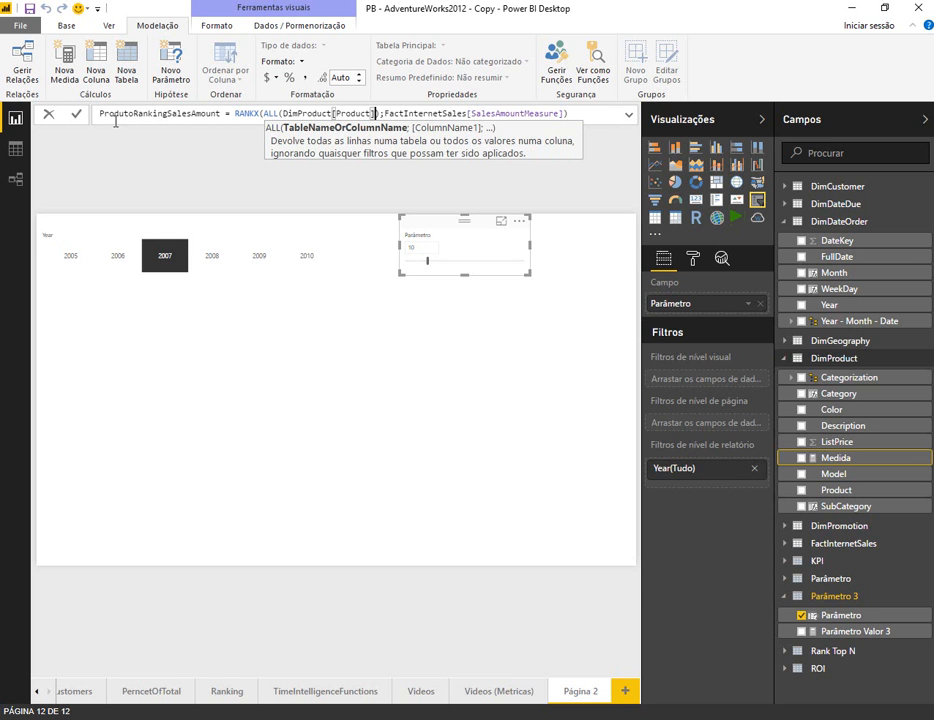
pyautogui.press('Right')
pyautogui.press('Right')
pyautogui.press('Right')
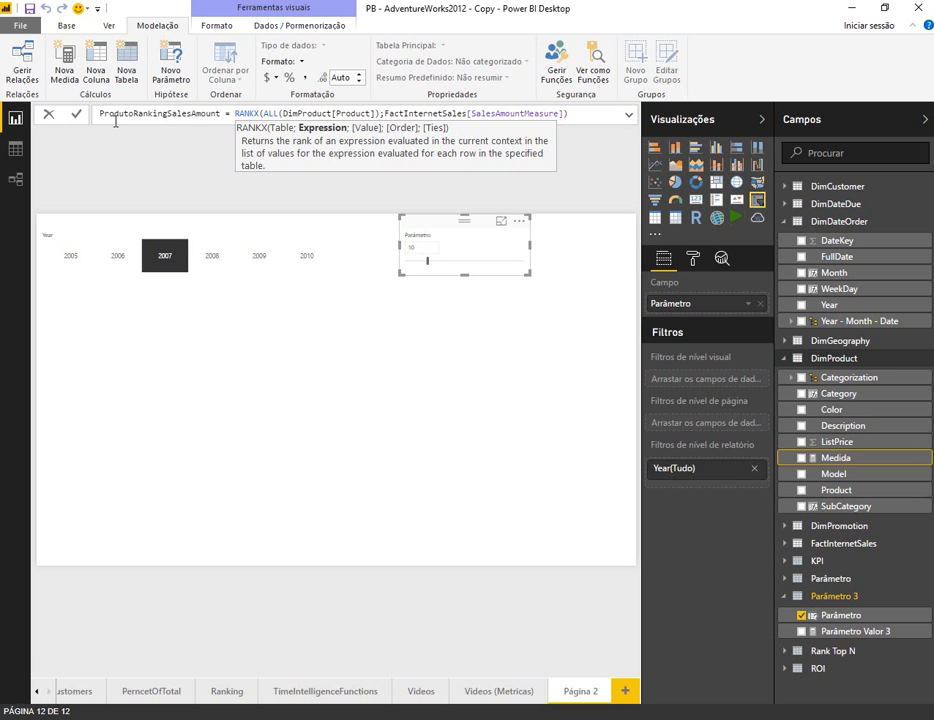
# Step: Review the expression argument FactInternetSales[SalesAmountMeasure] in the ranking formula, keeping its separator and closing parenthesis in place
pyautogui.press('Right')
pyautogui.press('Right')
pyautogui.press('Right')
pyautogui.press('Right')
pyautogui.press('Right')
pyautogui.press('Right')
pyautogui.press('Right')
pyautogui.write(')')
pyautogui.press('Left')
pyautogui.press('Left')
pyautogui.press('Left')
pyautogui.press('Left')
pyautogui.press('Left')
pyautogui.press('Left')
pyautogui.press('Left')
pyautogui.press('Left')
pyautogui.press('Left')
pyautogui.press('Left')
pyautogui.press('Left')
pyautogui.press('Left')
pyautogui.press('Left')
pyautogui.press('Left')
pyautogui.press('Left')
pyautogui.press('Left')
pyautogui.press('Left')
pyautogui.press('Left')
pyautogui.press('Left')
pyautogui.press('Left')
pyautogui.write(';')
pyautogui.press('Right')
pyautogui.press('Right')
pyautogui.press('Right')
pyautogui.press('Right')
pyautogui.press('Right')
pyautogui.press('Right')
pyautogui.press('Right')
pyautogui.press('Right')
pyautogui.press('Right')
pyautogui.press('Right')
pyautogui.press('Right')
pyautogui.press('Right')
pyautogui.press('Right')
pyautogui.press('Right')
pyautogui.press('Right')
pyautogui.press('Right')
pyautogui.press('Right')
pyautogui.press('Right')
pyautogui.press('Right')
pyautogui.press('Right')
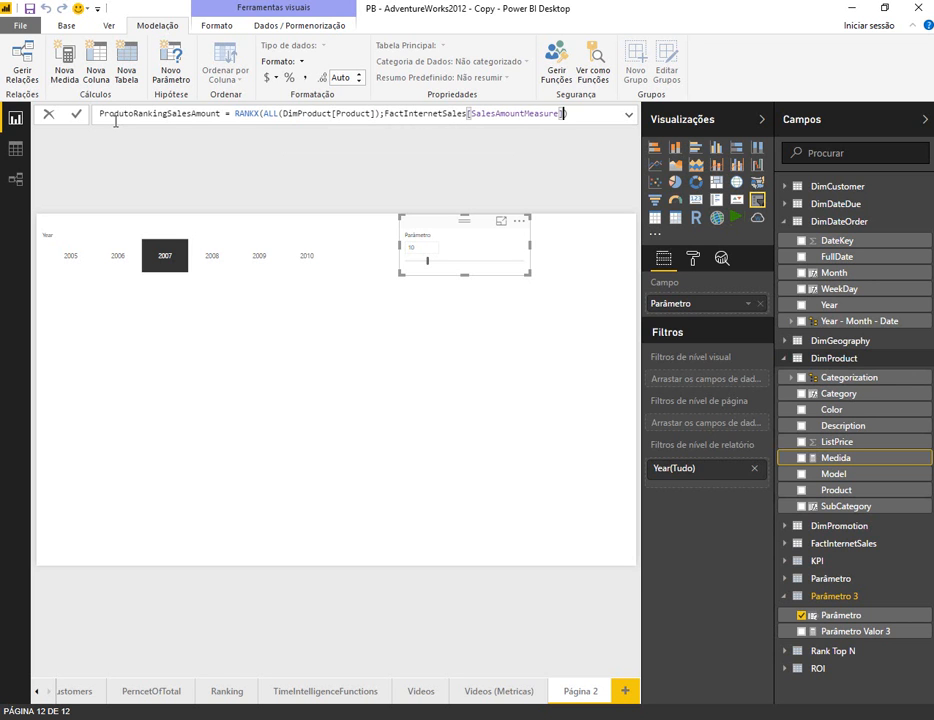
# Step: Commit the ProdutoRankingSalesAmount measure formula
pyautogui.press('Right')
pyautogui.press('Return')
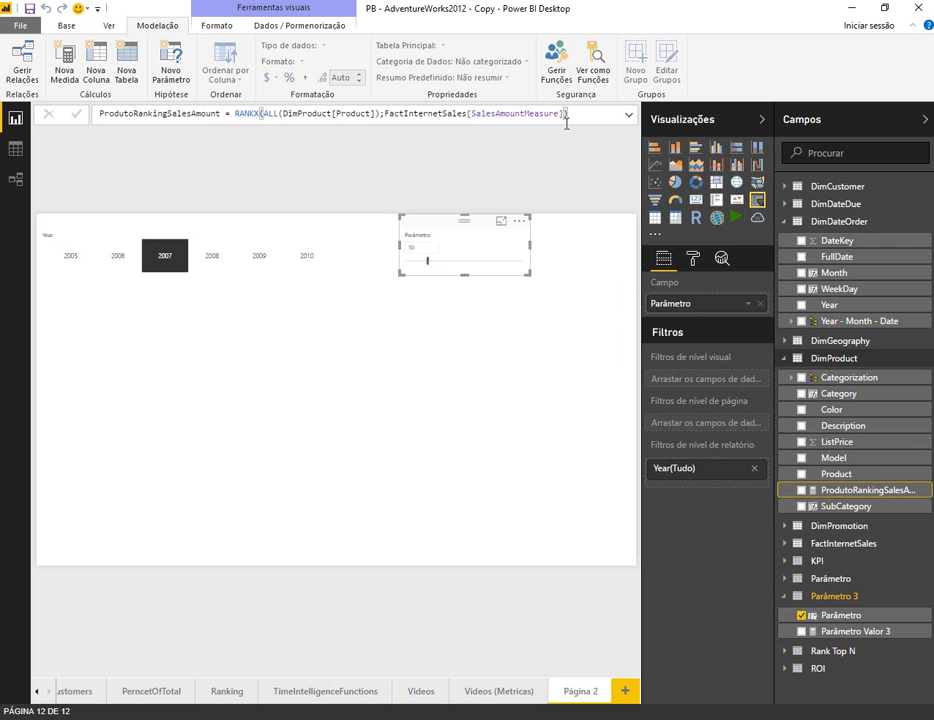
# Step: Add a new table visual showing Product and ProdutoRankingSalesAmount from DimProduct
pyautogui.click(160, 402)
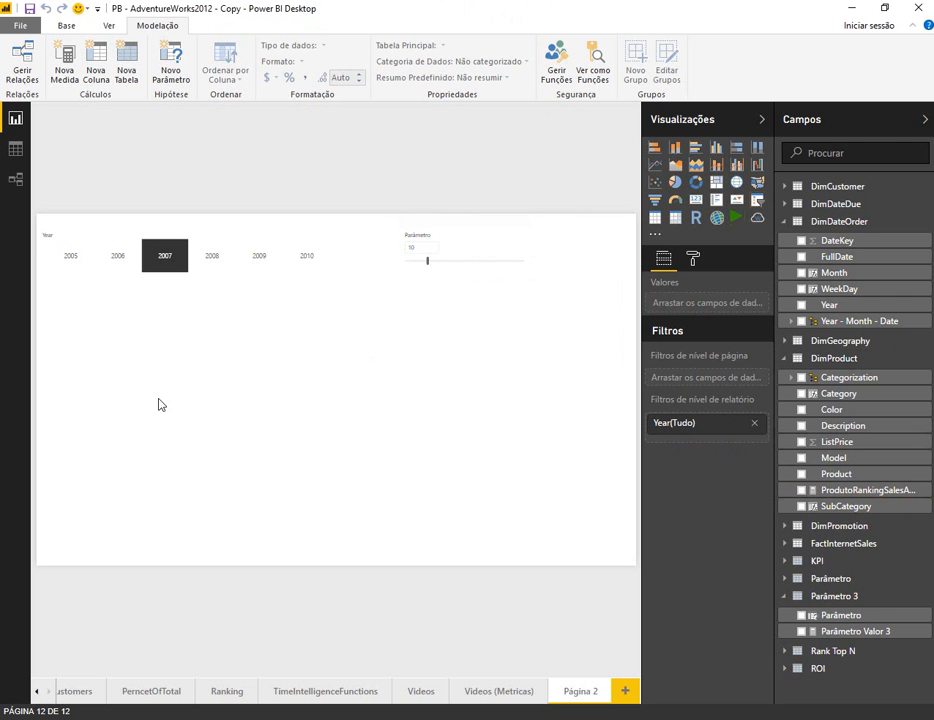
pyautogui.click(800, 476)
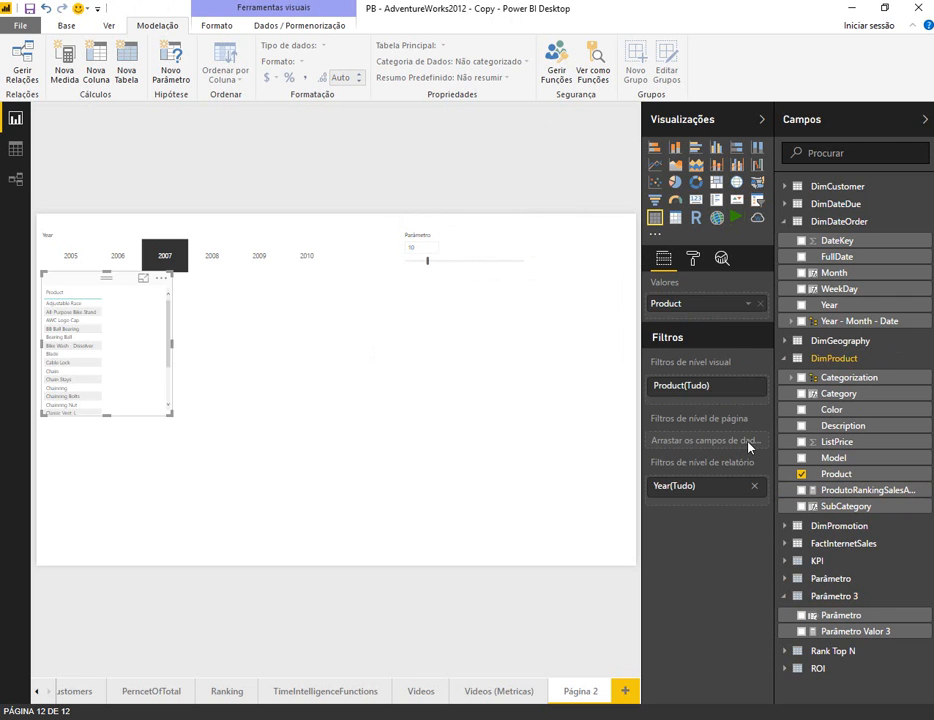
pyautogui.click(801, 491)
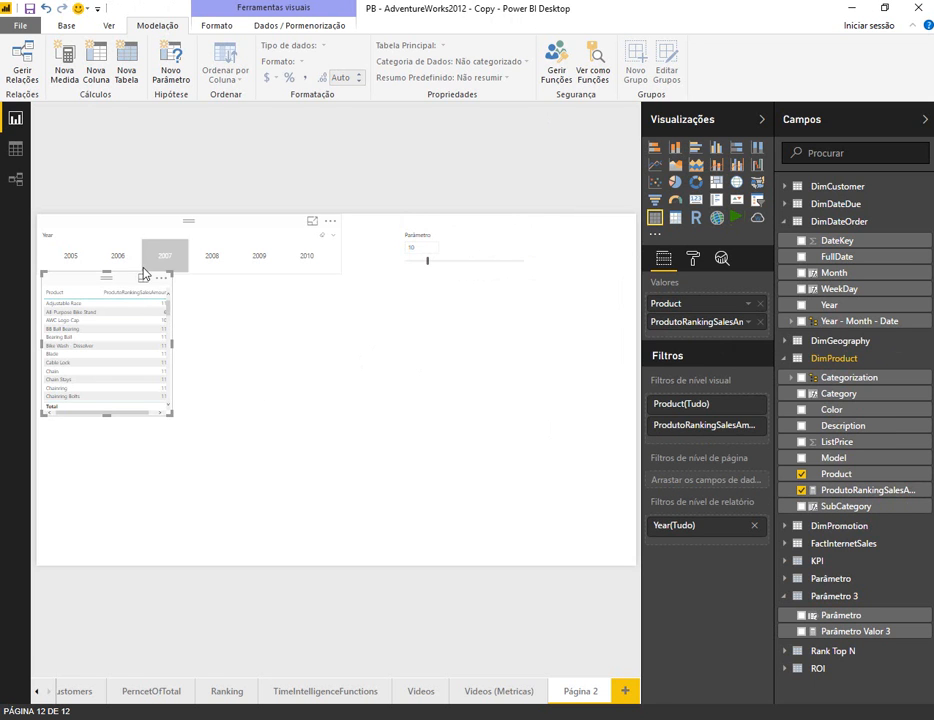
# Step: Move the product table below the Year slicer and review its ranking values in the enlarged view
pyautogui.moveTo(122, 287); pyautogui.dragTo(136, 311)
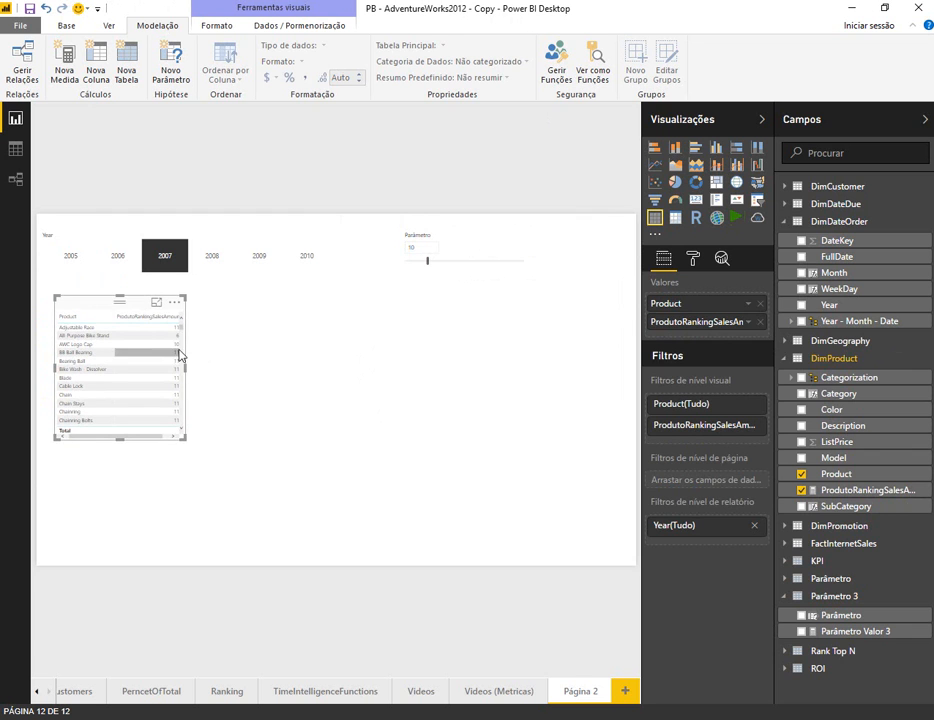
pyautogui.click(155, 315)
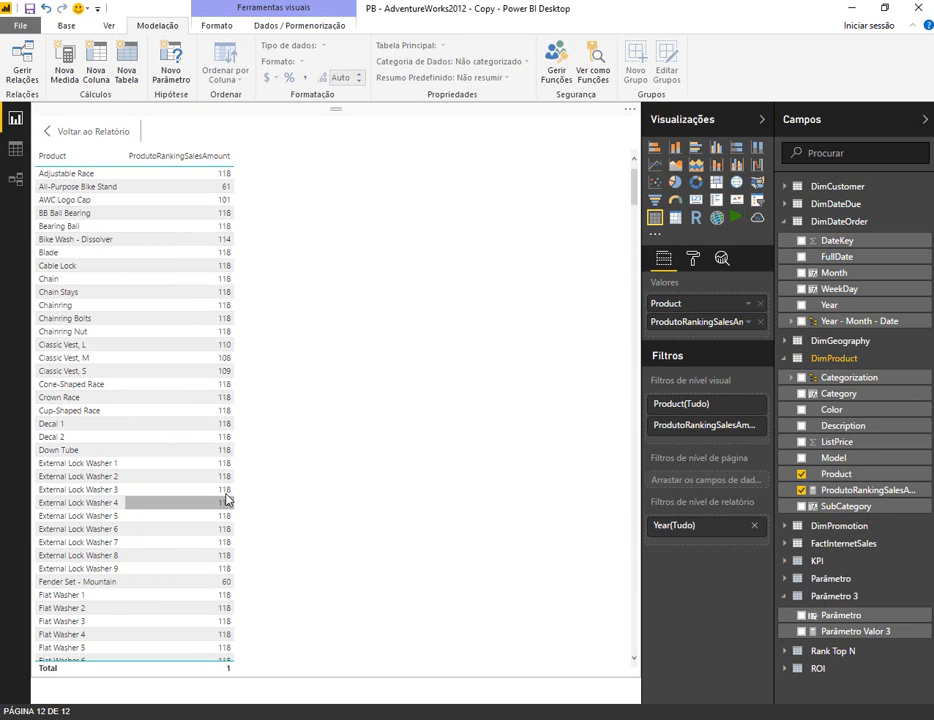
pyautogui.scroll(-15, 194, 277)
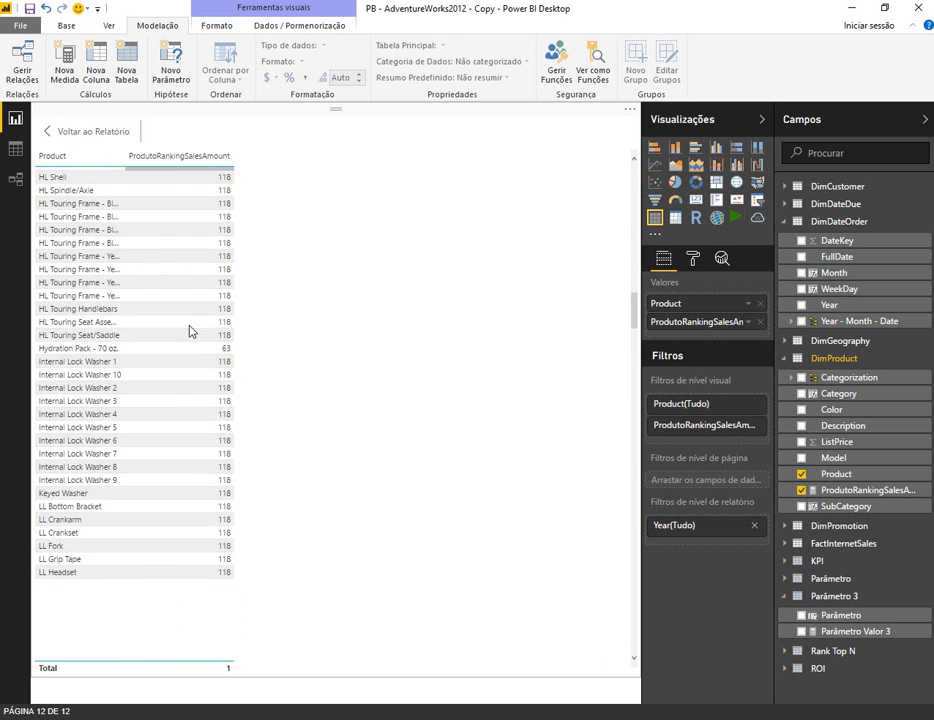
pyautogui.scroll(15, 160, 340)
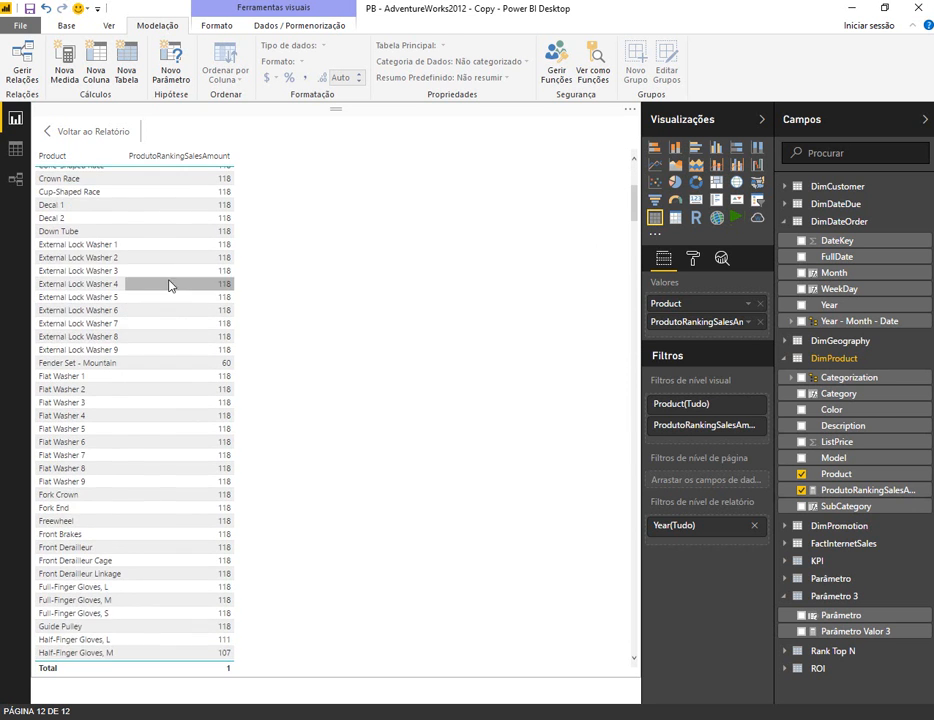
pyautogui.click(90, 132)
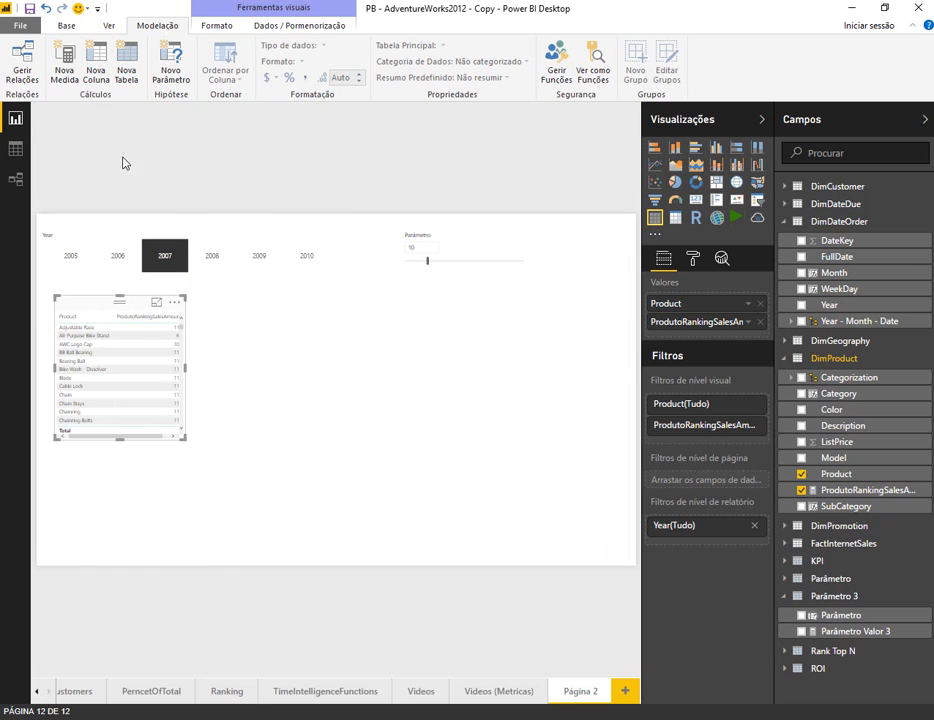
# Step: Add SalesAmountMeasure from FactInternetSales to the product table and widen the table to fit the new column
pyautogui.click(786, 548)
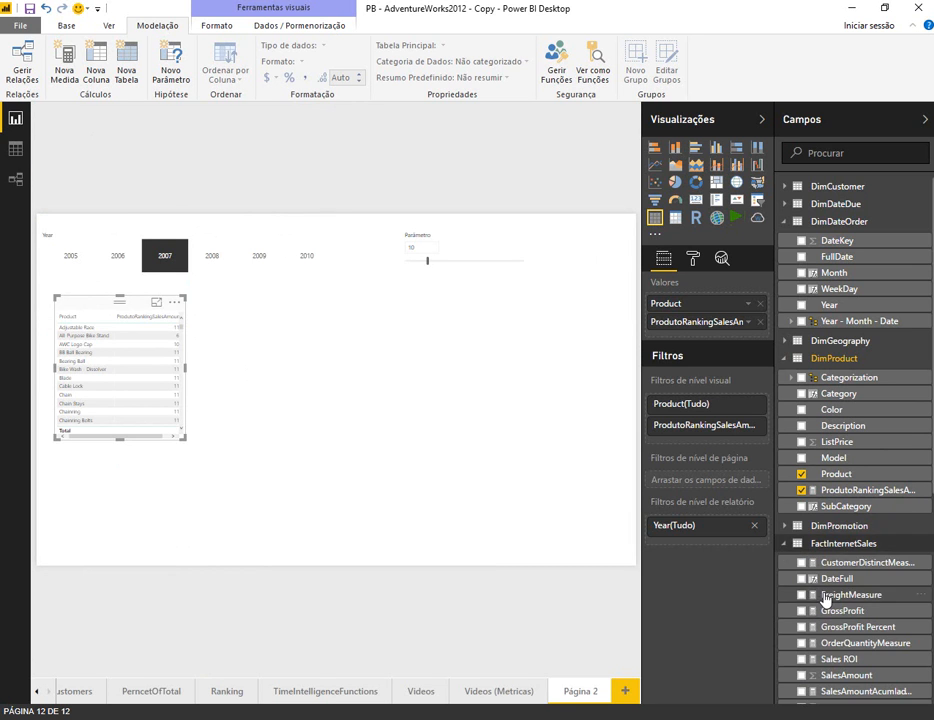
pyautogui.scroll(-2, 823, 617)
pyautogui.scroll(-6, 823, 617)
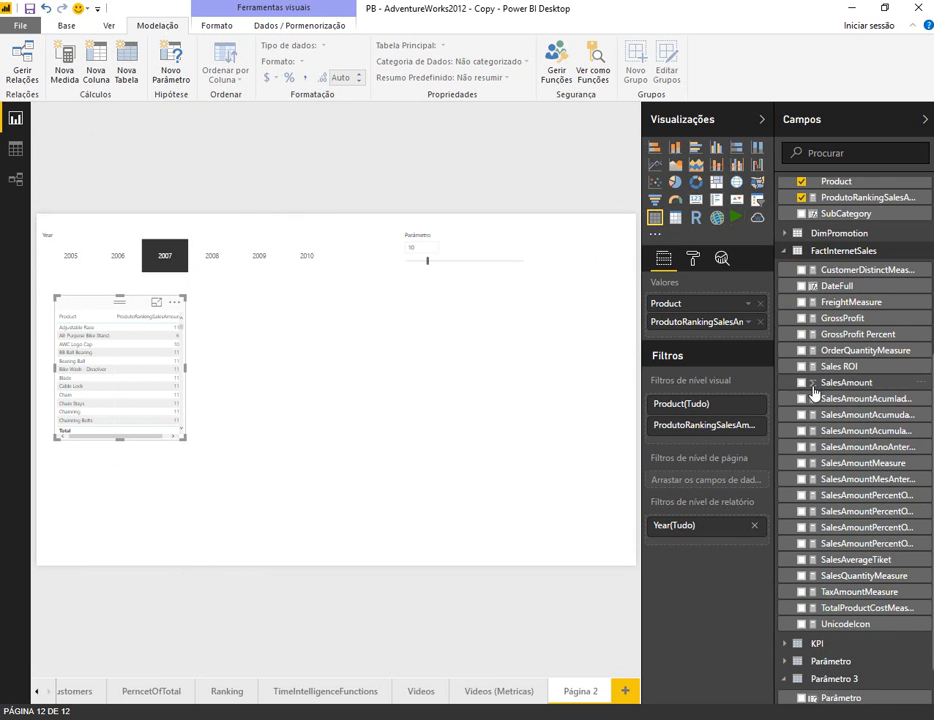
pyautogui.moveTo(777, 400); pyautogui.dragTo(720, 406)
pyautogui.click(745, 463)
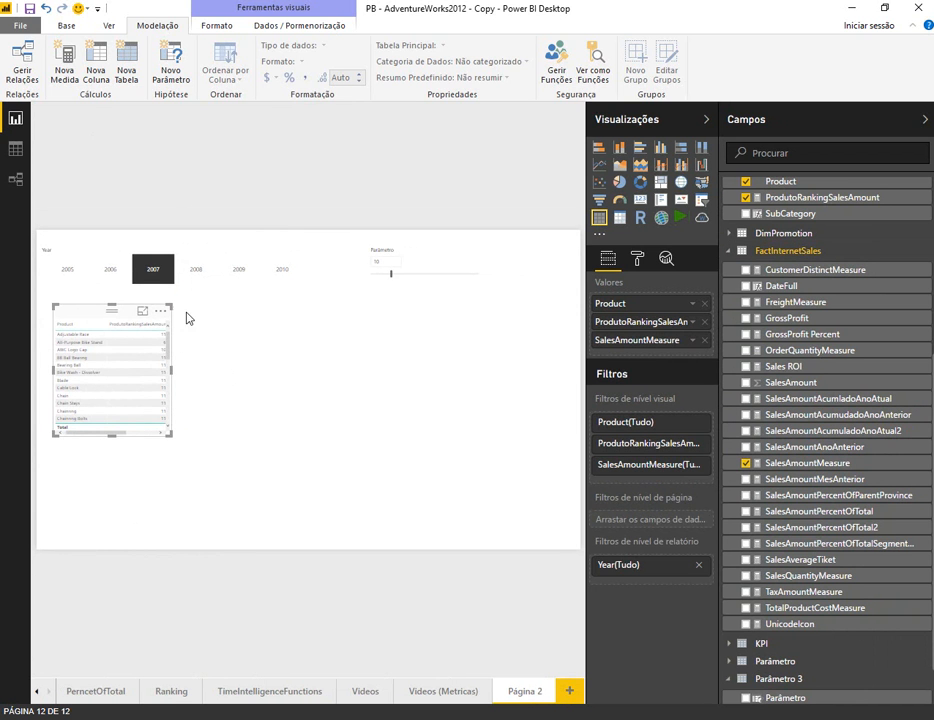
pyautogui.moveTo(169, 367); pyautogui.dragTo(282, 372)
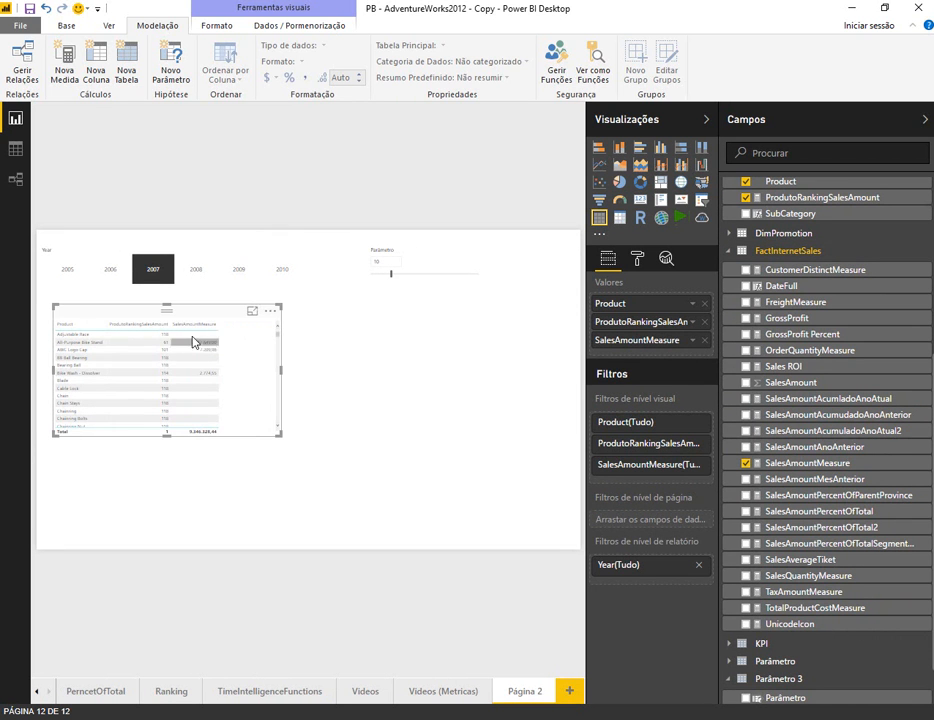
# Step: Sort the product table by SalesAmountMeasure in descending order in the enlarged view and return to the report
pyautogui.click(252, 312)
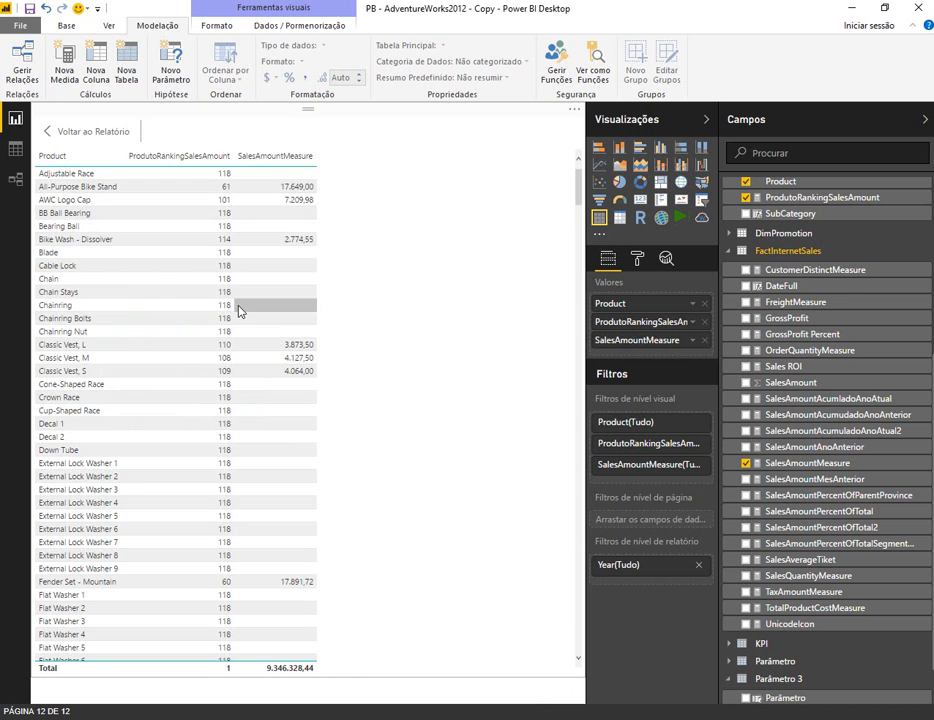
pyautogui.click(283, 160)
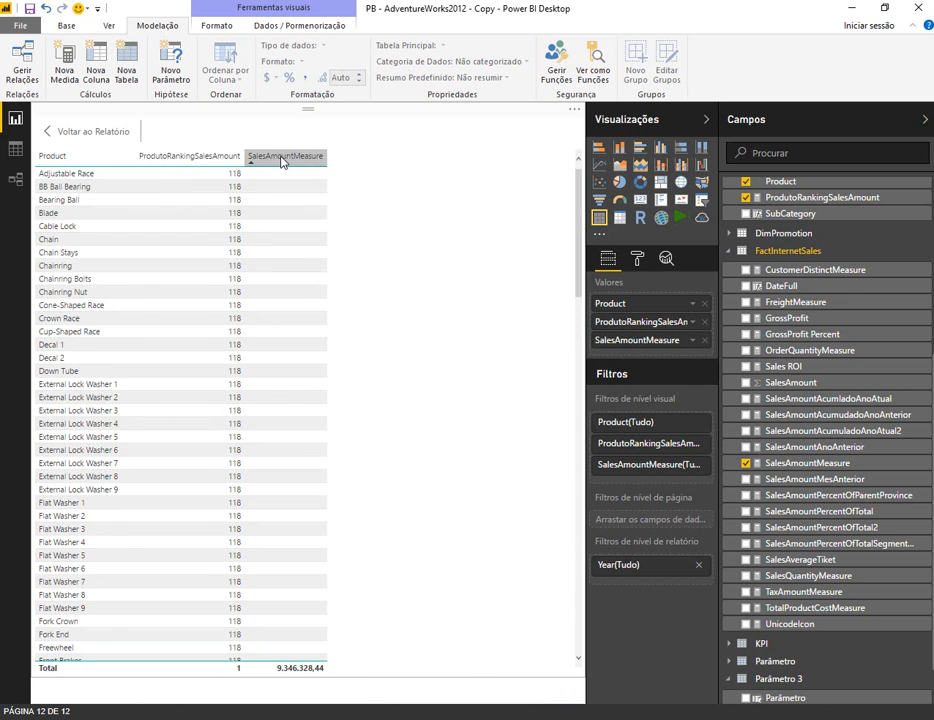
pyautogui.click(283, 160)
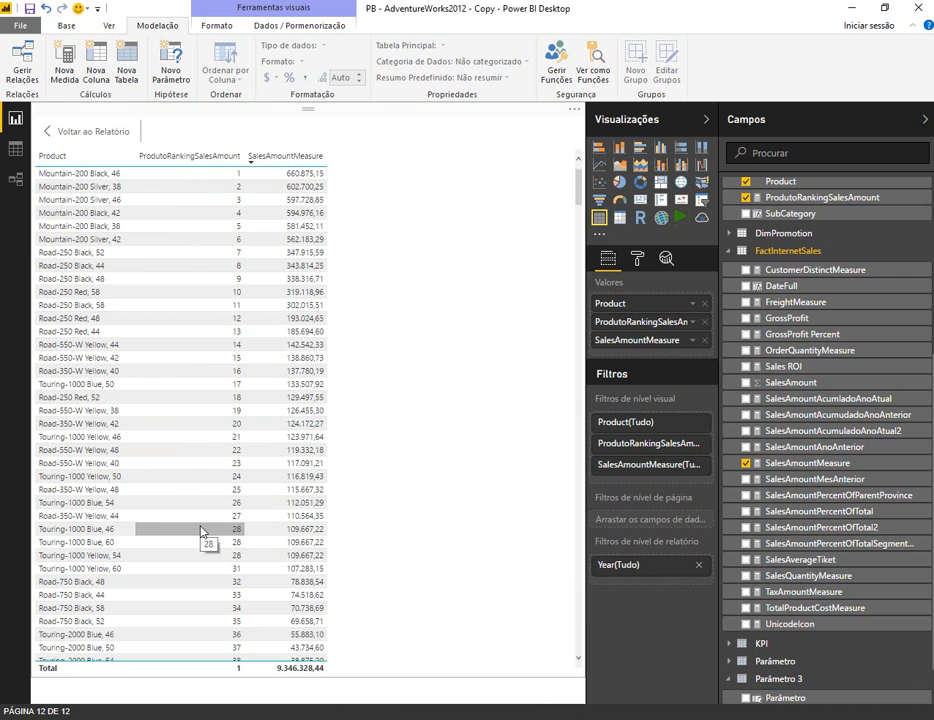
pyautogui.click(82, 135)
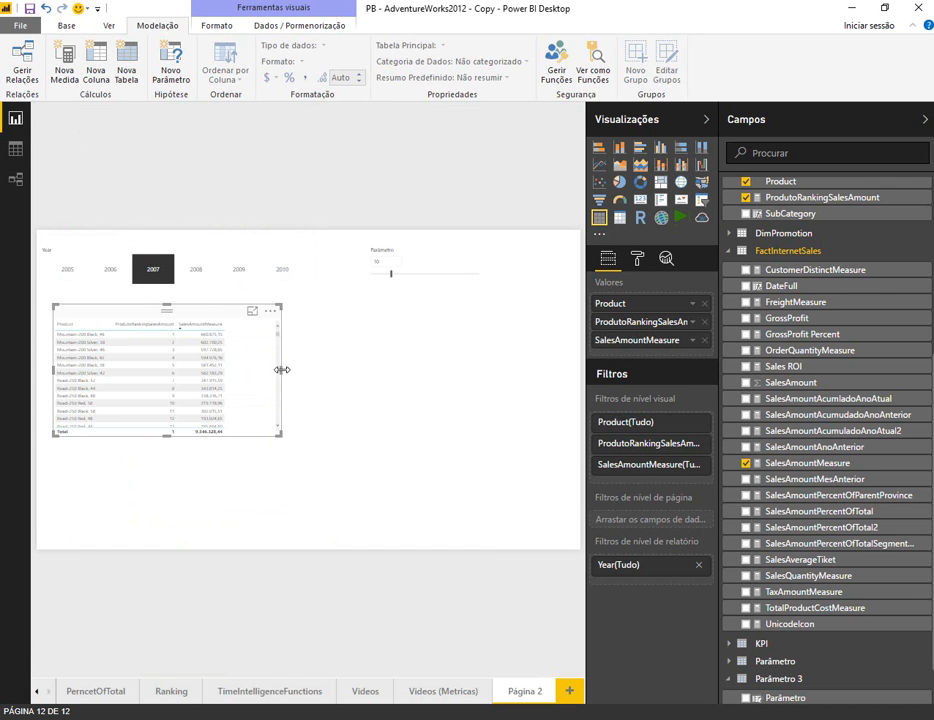
# Step: Stretch the product table down to the lower page edge, align it under the Year slicer, and narrow it to its three columns
pyautogui.moveTo(282, 371); pyautogui.dragTo(262, 378)
pyautogui.click(269, 437)
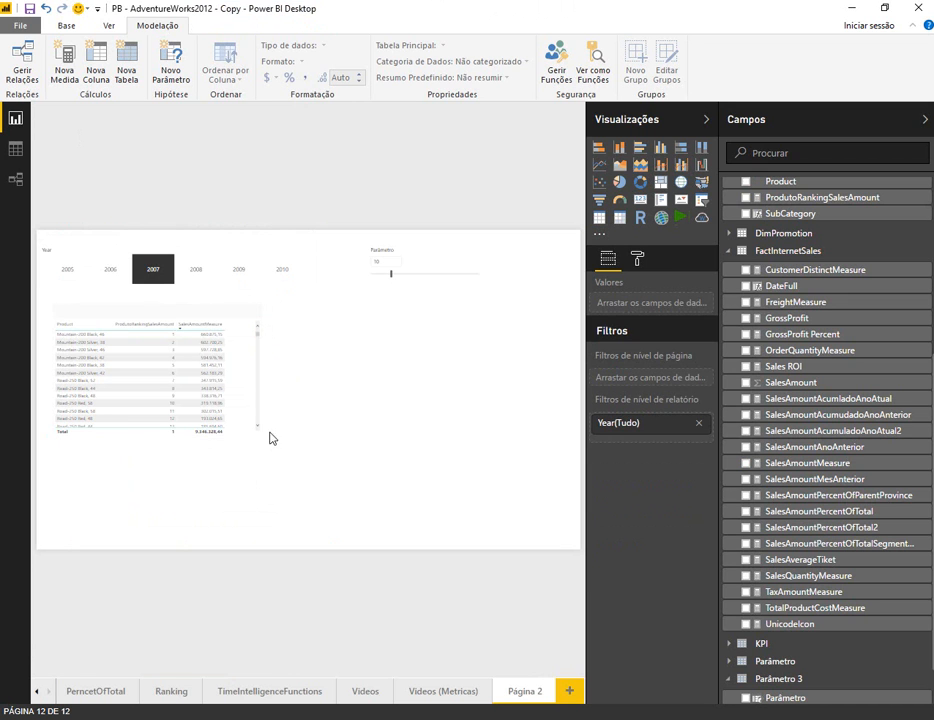
pyautogui.click(216, 348)
pyautogui.moveTo(259, 432); pyautogui.dragTo(314, 545)
pyautogui.moveTo(215, 315); pyautogui.dragTo(205, 311)
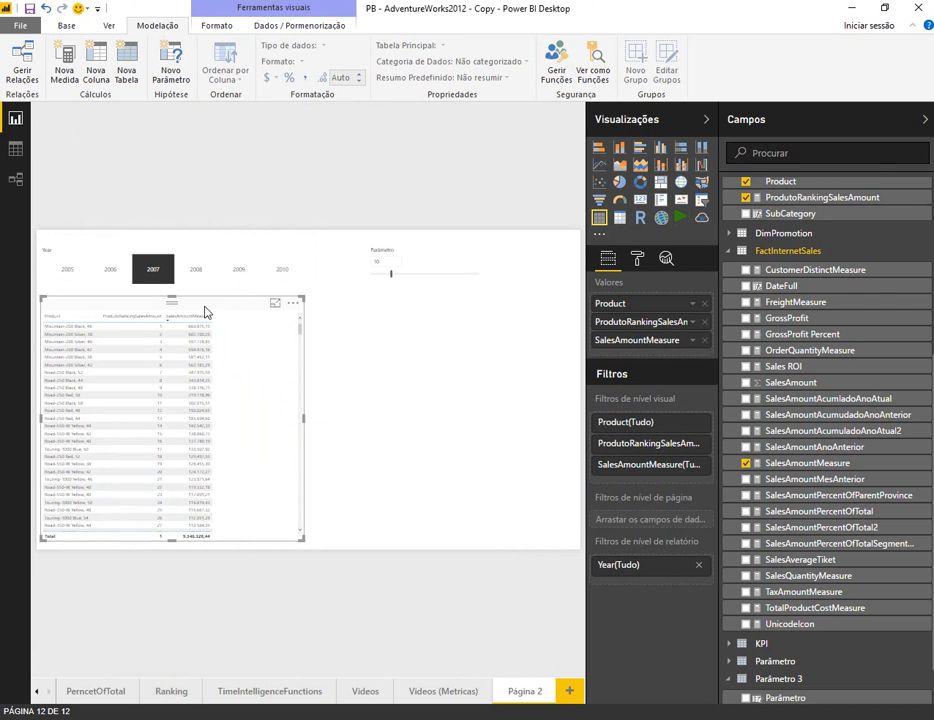
pyautogui.moveTo(304, 418); pyautogui.dragTo(233, 416)
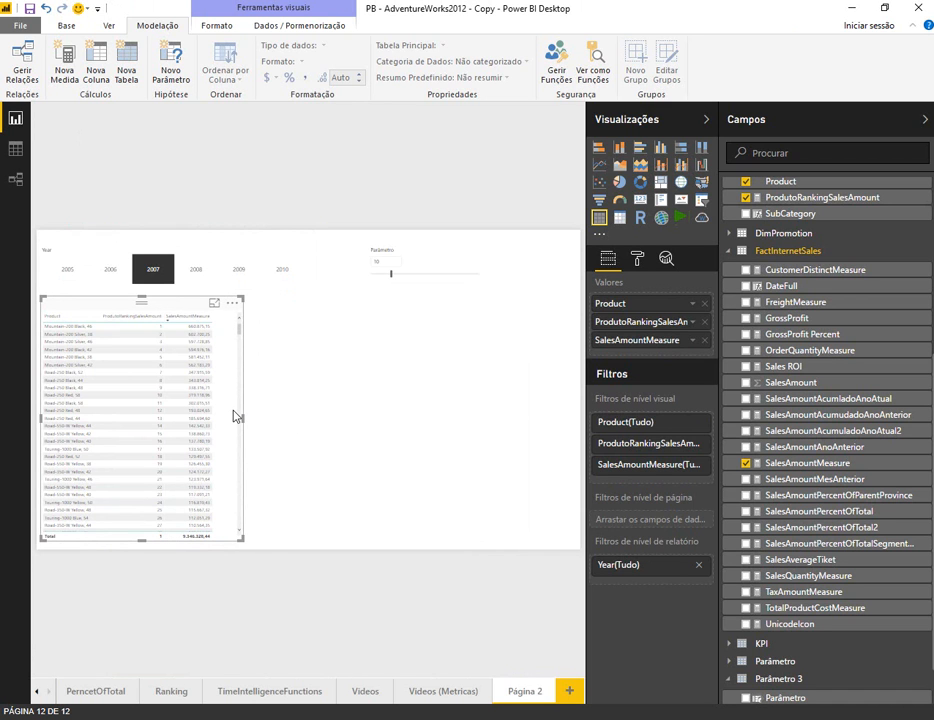
# Step: Create a new measure in DimProduct and paste the copied ProductRankSalesAmountTopN formula over its default text
pyautogui.click(729, 257)
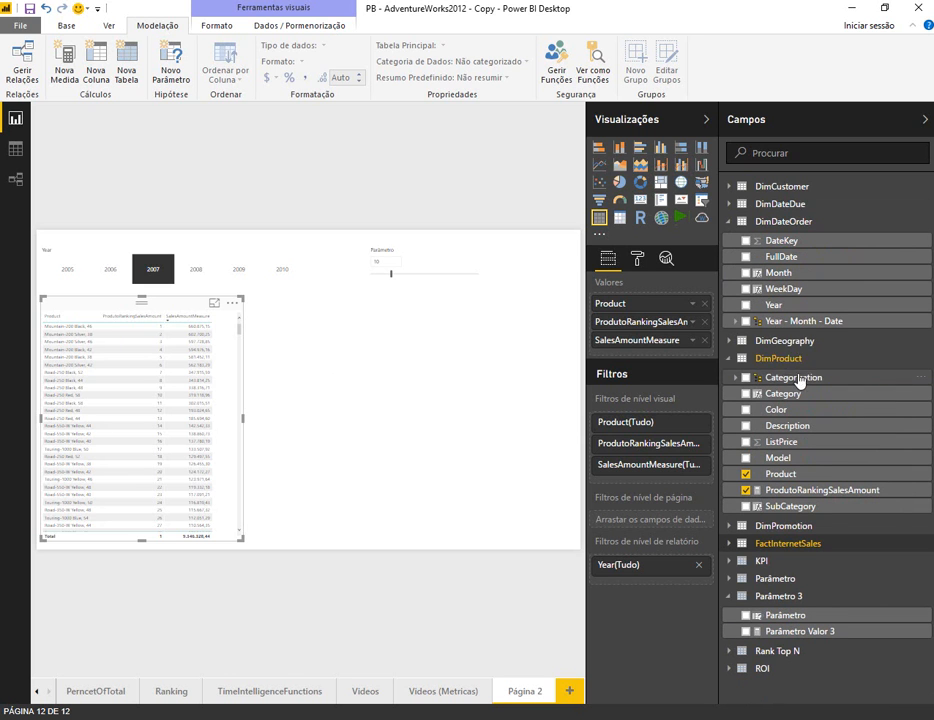
pyautogui.rightClick(837, 364)
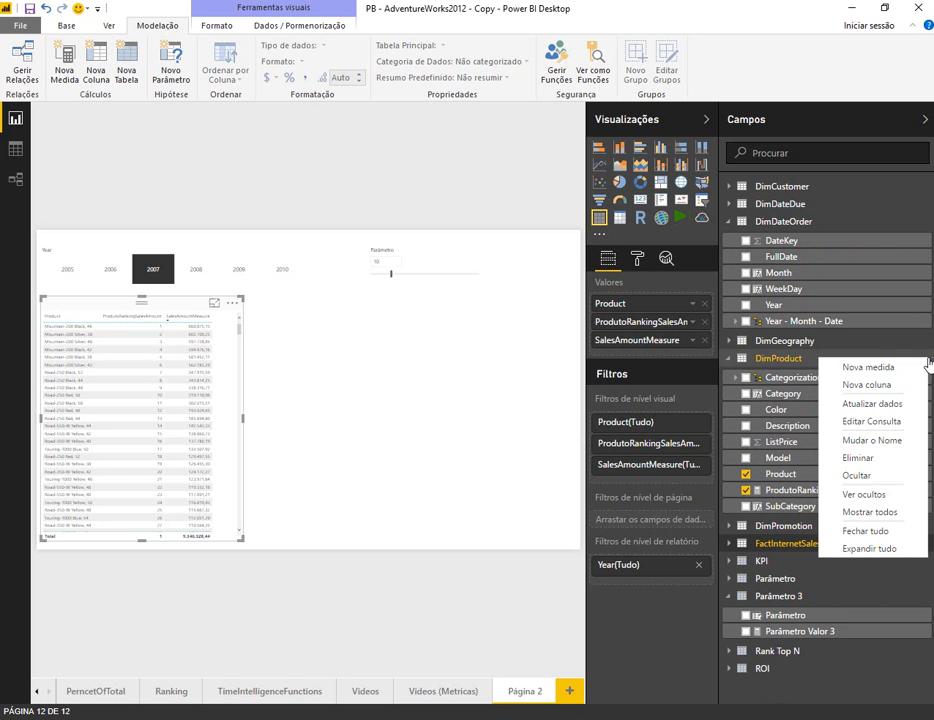
pyautogui.click(866, 368)
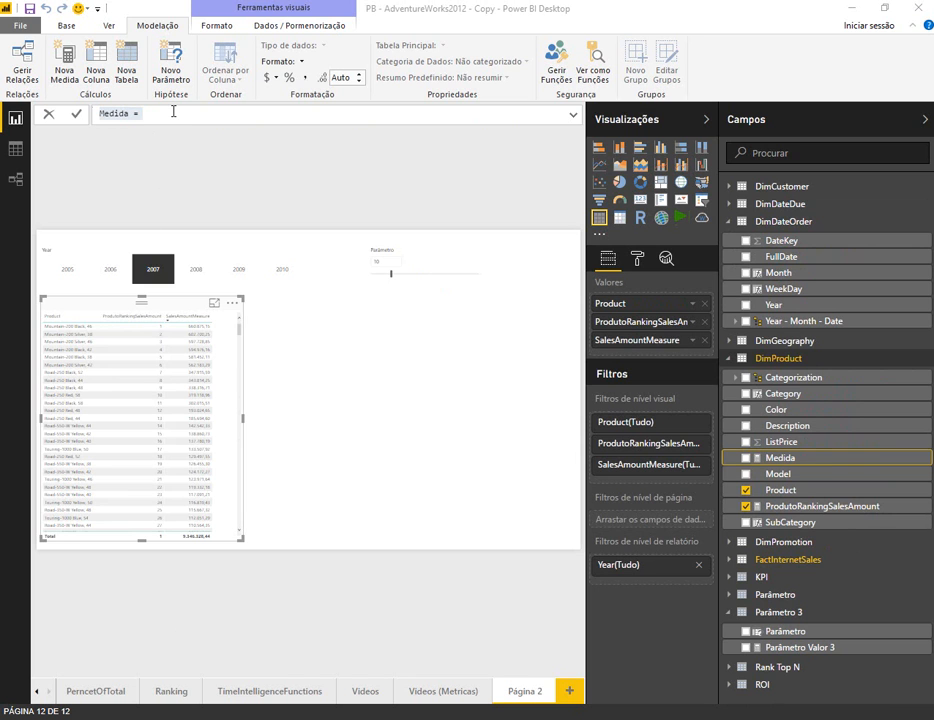
pyautogui.doubleClick(118, 113)
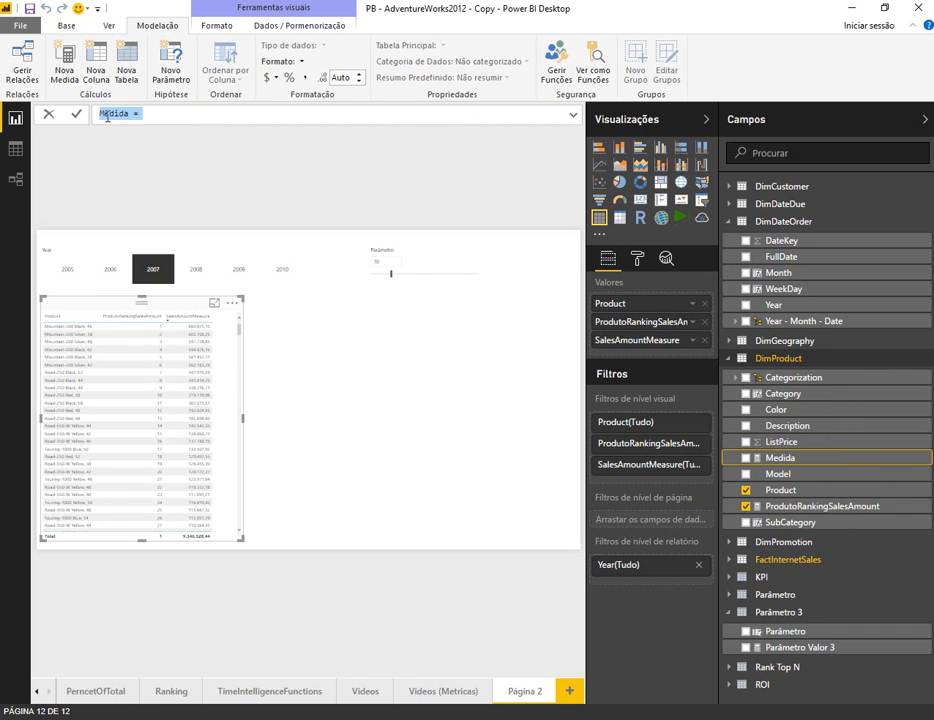
pyautogui.hotkey('ctrl', 'v')
pyautogui.scroll(1, 134, 118)
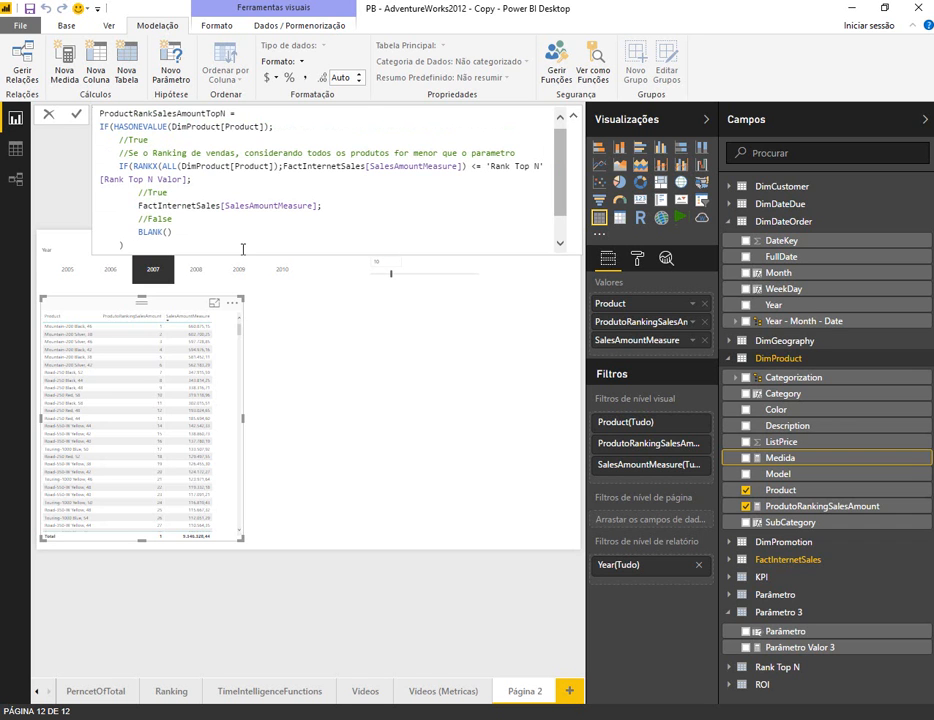
# Step: Rename the measure in the formula as ProdutoRankSalesAmountTOPN
pyautogui.hotkey('ctrl', 'shift', 'Right')
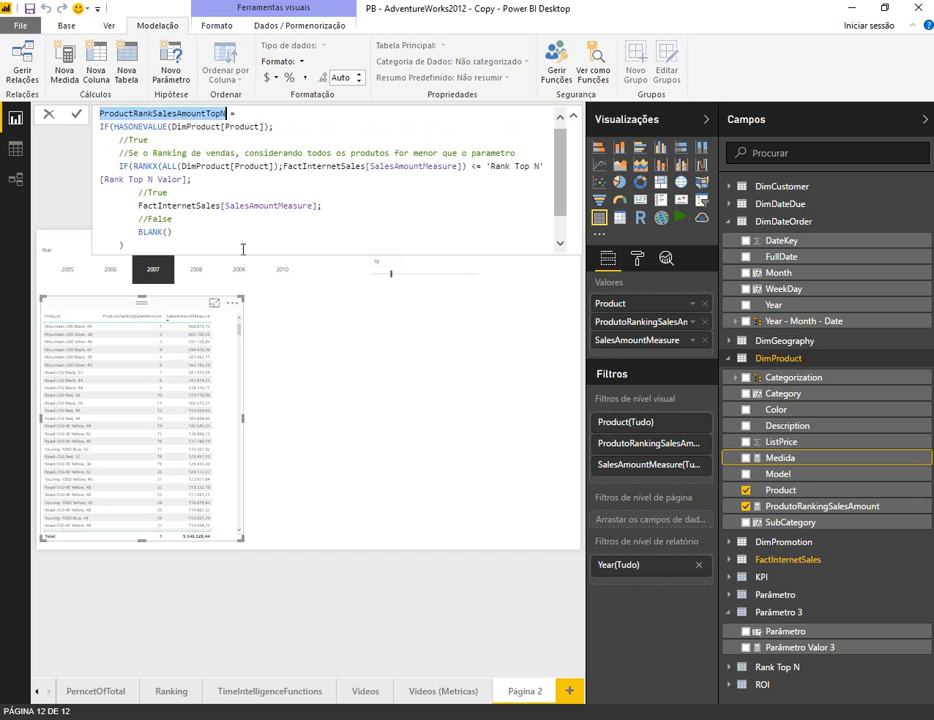
pyautogui.write('Produto')
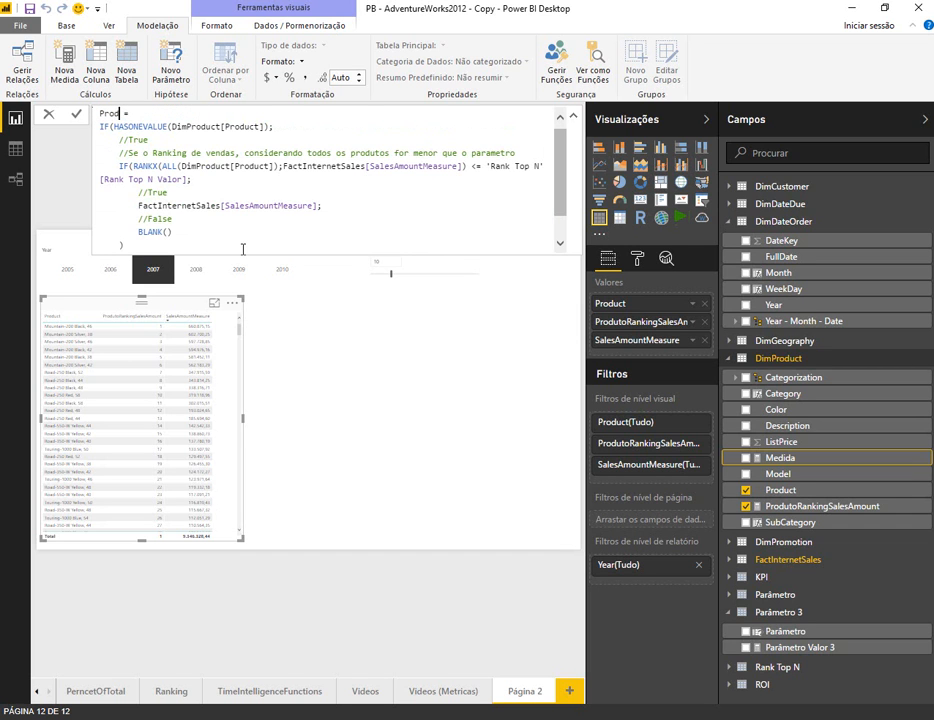
pyautogui.write('RankSalesAmountTOPN')
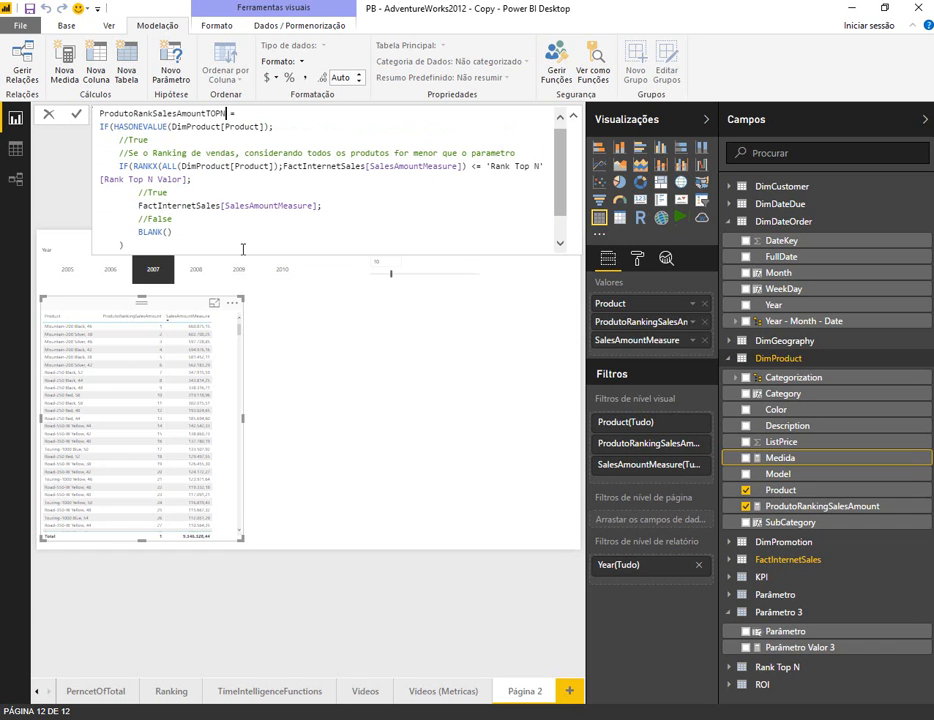
# Step: Review the IF(HASONEVALUE(DimProduct[Product]) condition of the Top N formula
pyautogui.press('Down')
pyautogui.press('Left')
pyautogui.press('Left')
pyautogui.press('Left')
pyautogui.press('Left')
pyautogui.press('Left')
pyautogui.press('Left')
pyautogui.press('Right')
pyautogui.press('Right')
pyautogui.press('Left')
pyautogui.press('Left')
# Step: Review the RANKX(ALL(DimProduct[Product]);FactInternetSales[SalesAmountMeasure]) expression and its <= comparison in the inner IF
pyautogui.press('Down')
pyautogui.press('Down')
pyautogui.press('Down')
pyautogui.press('Left')
pyautogui.press('Left')
pyautogui.press('Left')
pyautogui.press('Left')
pyautogui.press('Left')
pyautogui.press('Left')
pyautogui.press('Left')
pyautogui.press('Left')
pyautogui.hotkey('shift', 'Right')
pyautogui.hotkey('shift', 'Right')
pyautogui.hotkey('shift', 'Right')
pyautogui.hotkey('shift', 'Right')
pyautogui.hotkey('shift', 'Right')
pyautogui.hotkey('shift', 'Right')
pyautogui.hotkey('shift', 'Right')
pyautogui.hotkey('shift', 'Right')
pyautogui.hotkey('shift', 'Right')
pyautogui.hotkey('shift', 'Right')
pyautogui.hotkey('shift', 'Right')
pyautogui.hotkey('shift', 'Right')
pyautogui.hotkey('shift', 'Right')
pyautogui.hotkey('shift', 'Right')
pyautogui.hotkey('shift', 'Right')
pyautogui.hotkey('shift', 'Right')
pyautogui.hotkey('shift', 'Right')
pyautogui.hotkey('shift', 'Right')
pyautogui.hotkey('shift', 'Right')
pyautogui.hotkey('shift', 'Right')
pyautogui.hotkey('shift', 'Right')
pyautogui.hotkey('shift', 'Right')
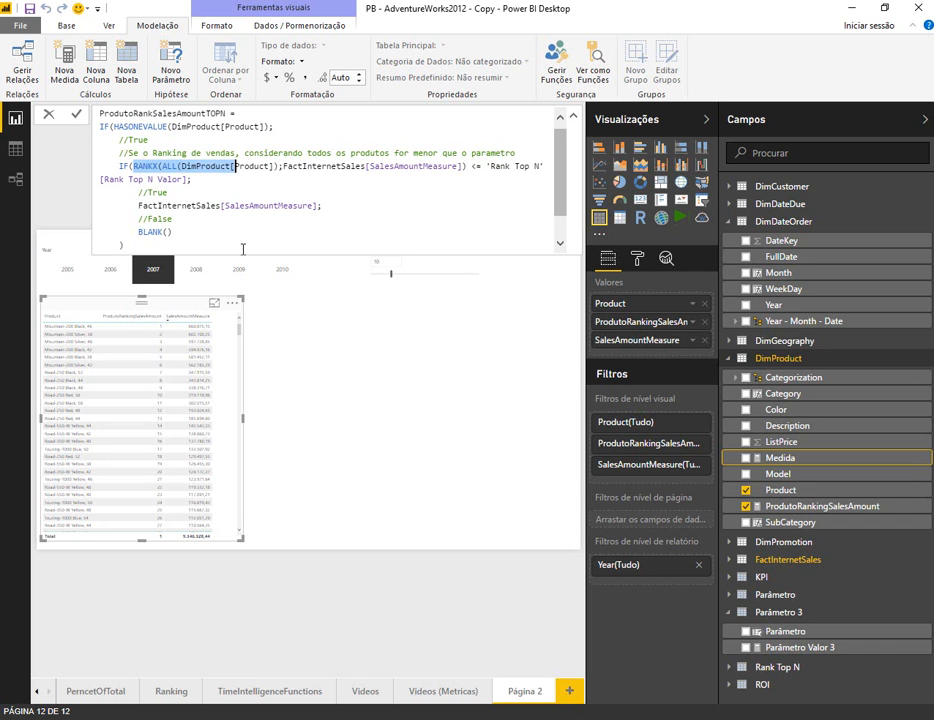
pyautogui.hotkey('shift', 'Right')
pyautogui.hotkey('shift', 'Right')
pyautogui.hotkey('shift', 'Right')
pyautogui.hotkey('shift', 'Right')
pyautogui.hotkey('shift', 'Right')
pyautogui.hotkey('shift', 'Right')
pyautogui.hotkey('shift', 'Right')
pyautogui.hotkey('shift', 'Right')
pyautogui.hotkey('shift', 'Right')
pyautogui.hotkey('shift', 'Right')
pyautogui.hotkey('shift', 'Right')
pyautogui.hotkey('shift', 'Right')
pyautogui.hotkey('shift', 'Right')
pyautogui.hotkey('shift', 'Right')
pyautogui.hotkey('shift', 'Right')
pyautogui.hotkey('shift', 'Right')
pyautogui.hotkey('shift', 'Right')
pyautogui.hotkey('shift', 'Right')
pyautogui.hotkey('shift', 'Right')
pyautogui.hotkey('shift', 'Right')
pyautogui.hotkey('shift', 'Right')
pyautogui.hotkey('shift', 'Right')
pyautogui.press('Right')
pyautogui.press('Right')
pyautogui.press('Right')
pyautogui.press('Right')
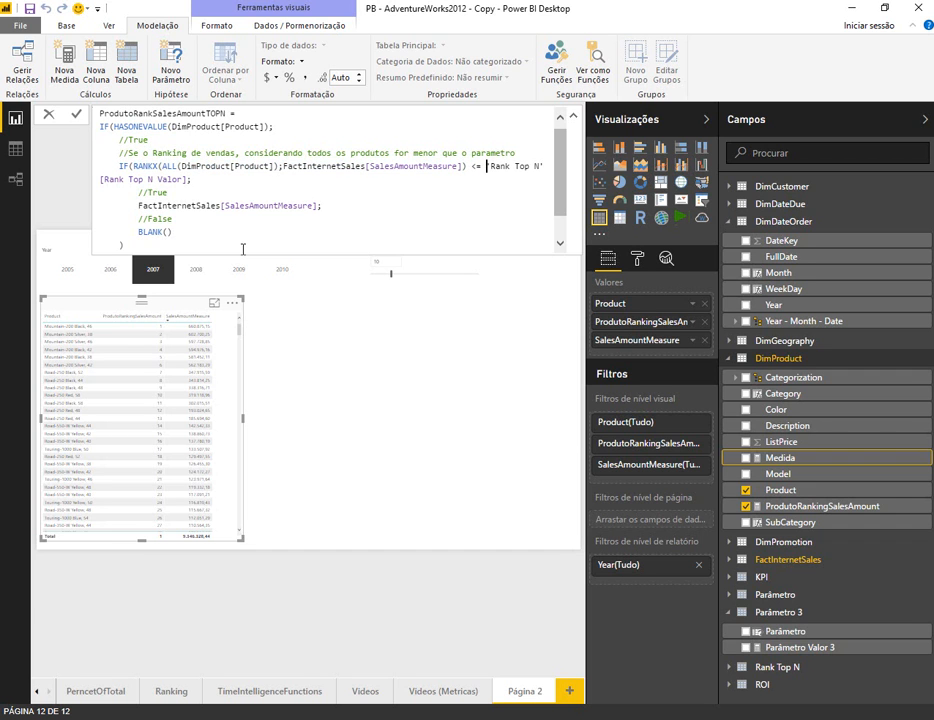
# Step: Replace 'Rank Top N'[Rank Top N Valor] in the inner IF comparison with 'Parâmetro 3'[Parâmetro Valor 3]
pyautogui.hotkey('shift', 'Right')
pyautogui.hotkey('shift', 'Right')
pyautogui.hotkey('shift', 'Right')
pyautogui.hotkey('shift', 'Right')
pyautogui.hotkey('shift', 'Right')
pyautogui.hotkey('shift', 'Right')
pyautogui.hotkey('shift', 'Right')
pyautogui.hotkey('shift', 'Right')
pyautogui.hotkey('shift', 'Right')
pyautogui.hotkey('shift', 'Right')
pyautogui.hotkey('shift', 'Right')
pyautogui.hotkey('shift', 'Right')
pyautogui.hotkey('shift', 'Right')
pyautogui.hotkey('shift', 'Right')
pyautogui.hotkey('shift', 'Right')
pyautogui.hotkey('shift', 'Right')
pyautogui.hotkey('shift', 'Right')
pyautogui.hotkey('shift', 'Right')
pyautogui.hotkey('shift', 'Right')
pyautogui.hotkey('shift', 'Right')
pyautogui.hotkey('shift', 'Right')
pyautogui.write('Para')
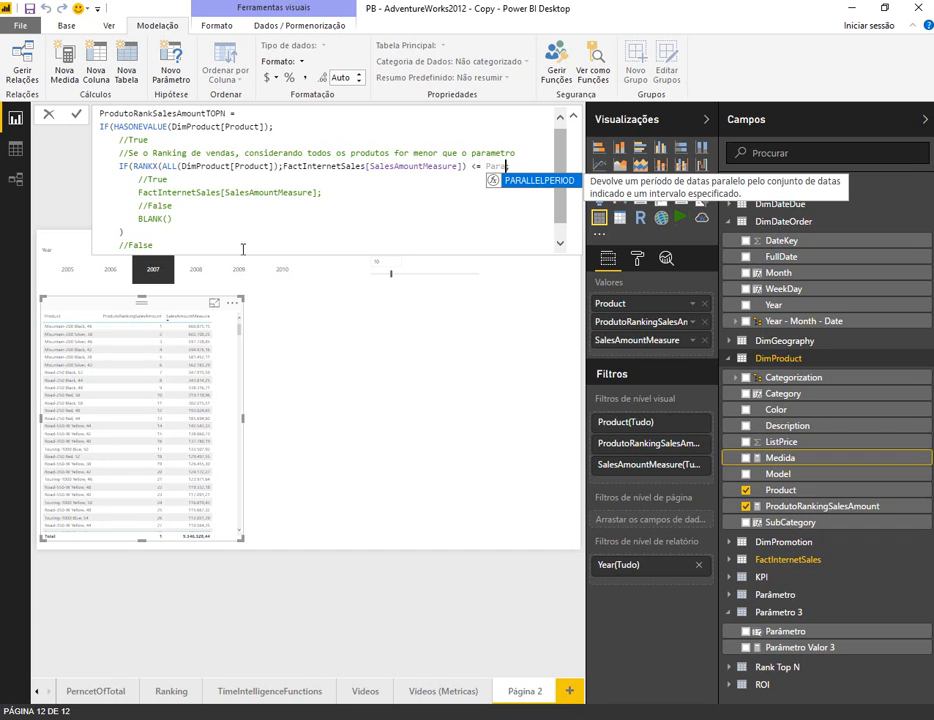
pyautogui.press('BackSpace')
pyautogui.press('Down')
pyautogui.press('Down')
pyautogui.press('Down')
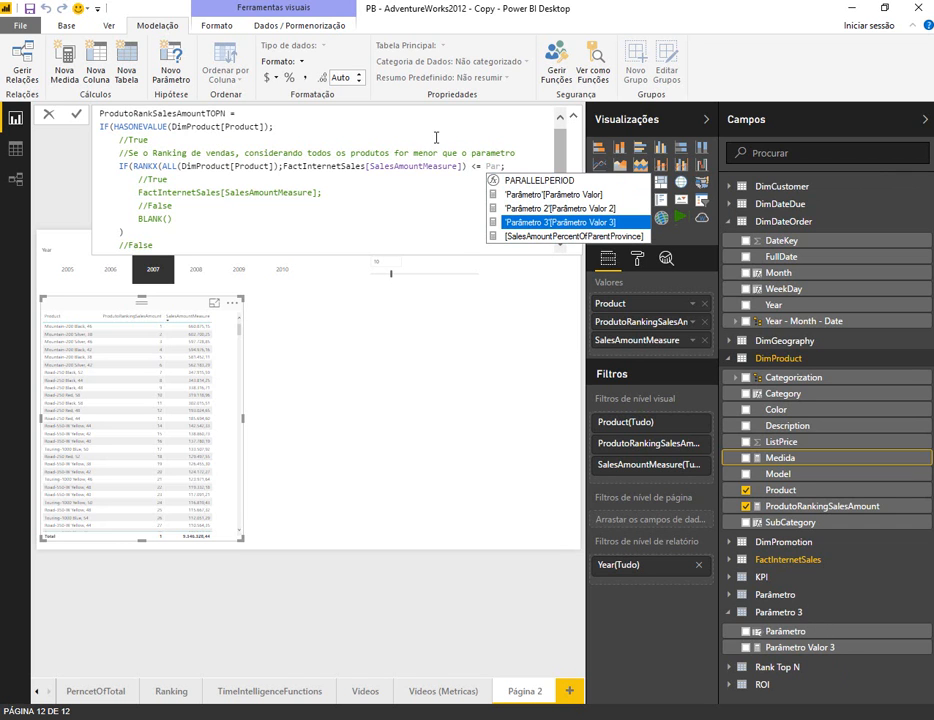
pyautogui.press('Tab')
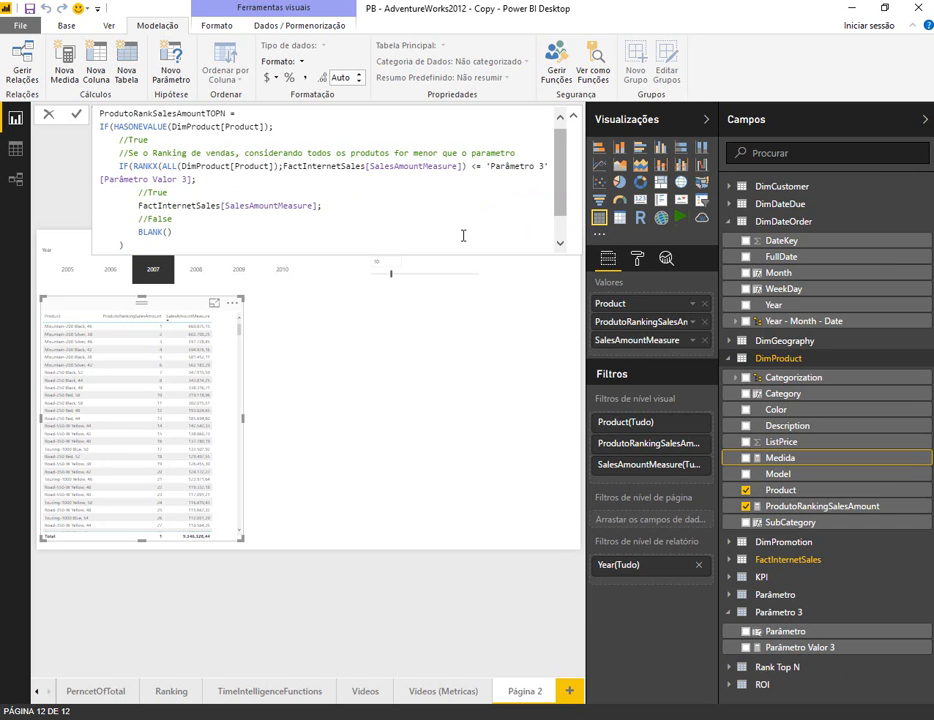
# Step: Review the True and False branches of the Top N formula, including SalesAmountMeasure, BLANK() and the outer closing part
pyautogui.press('Down')
pyautogui.press('Down')
pyautogui.press('Up')
pyautogui.press('Up')
pyautogui.press('Up')
pyautogui.press('Up')
pyautogui.press('Up')
pyautogui.click(191, 166)
pyautogui.moveTo(183, 248); pyautogui.dragTo(179, 248)
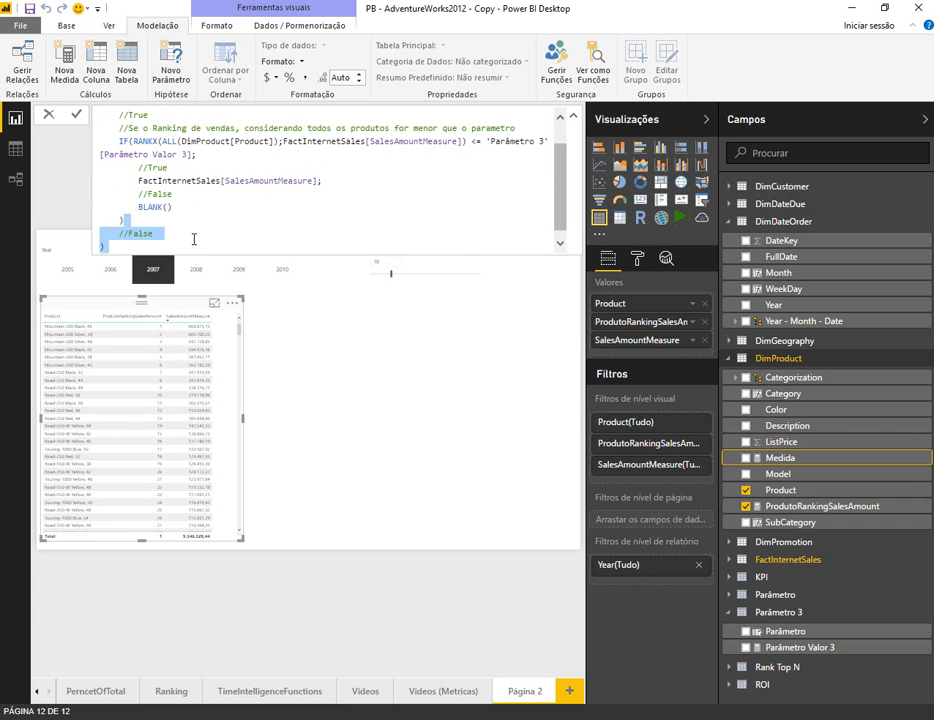
pyautogui.click(195, 238)
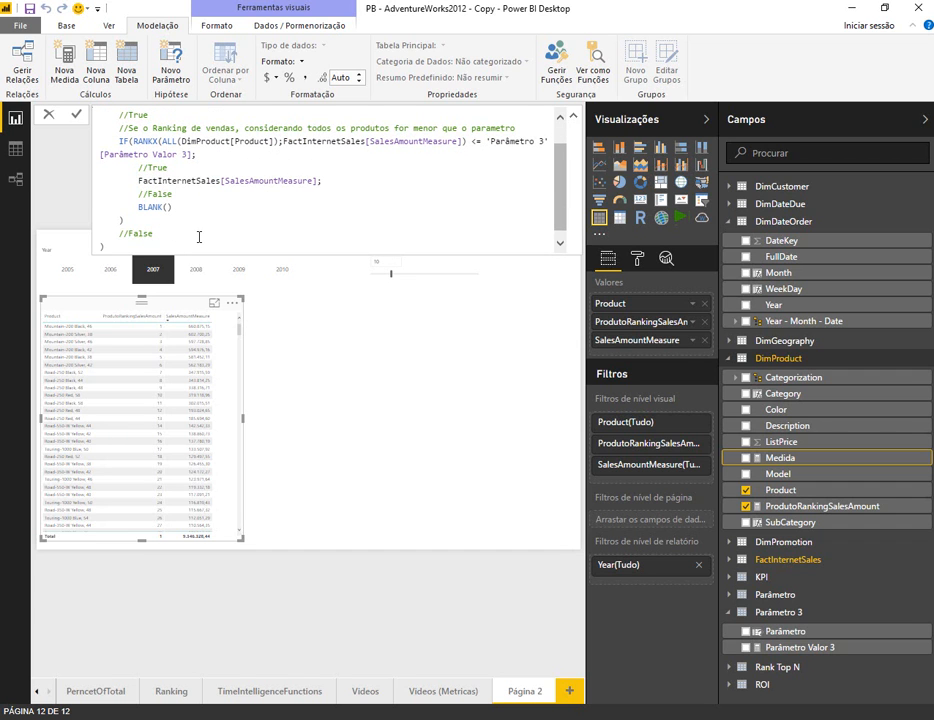
# Step: Commit the ProdutoRankSalesAmountTOPN measure formula
pyautogui.press('Up')
pyautogui.press('Up')
pyautogui.press('Up')
pyautogui.press('Up')
pyautogui.press('Up')
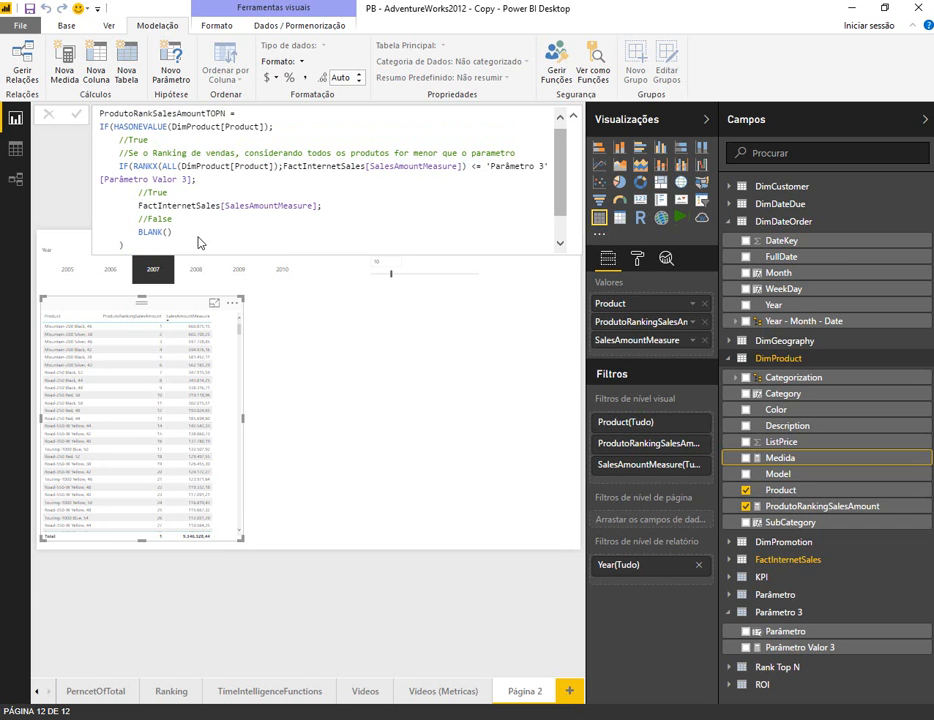
pyautogui.press('Return')
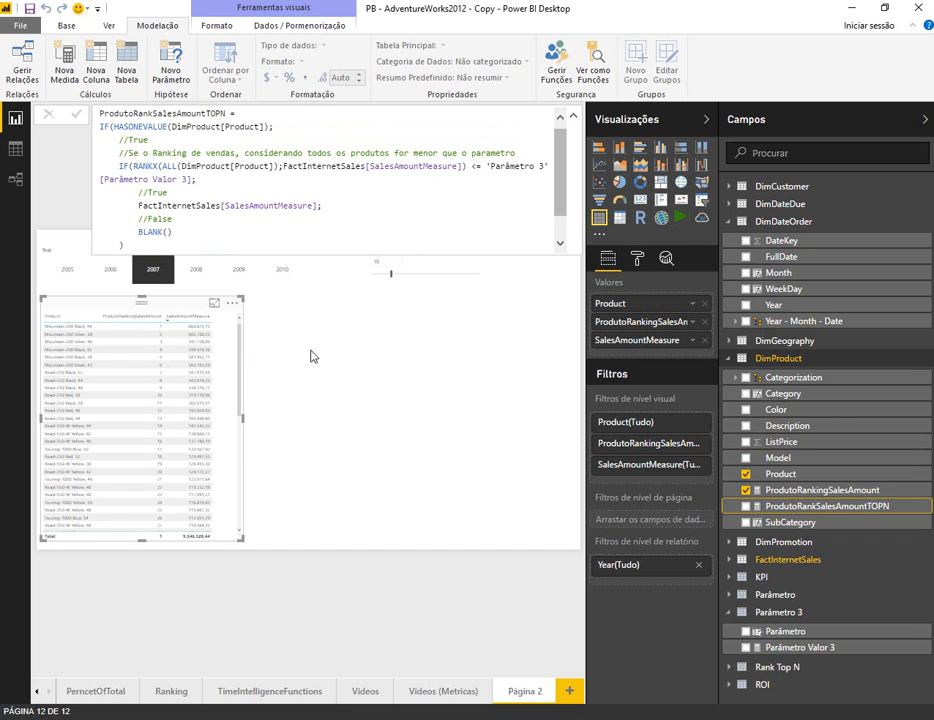
# Step: Widen the product ranking table to make room for another column
pyautogui.moveTo(243, 419); pyautogui.dragTo(312, 427)
pyautogui.click(527, 439)
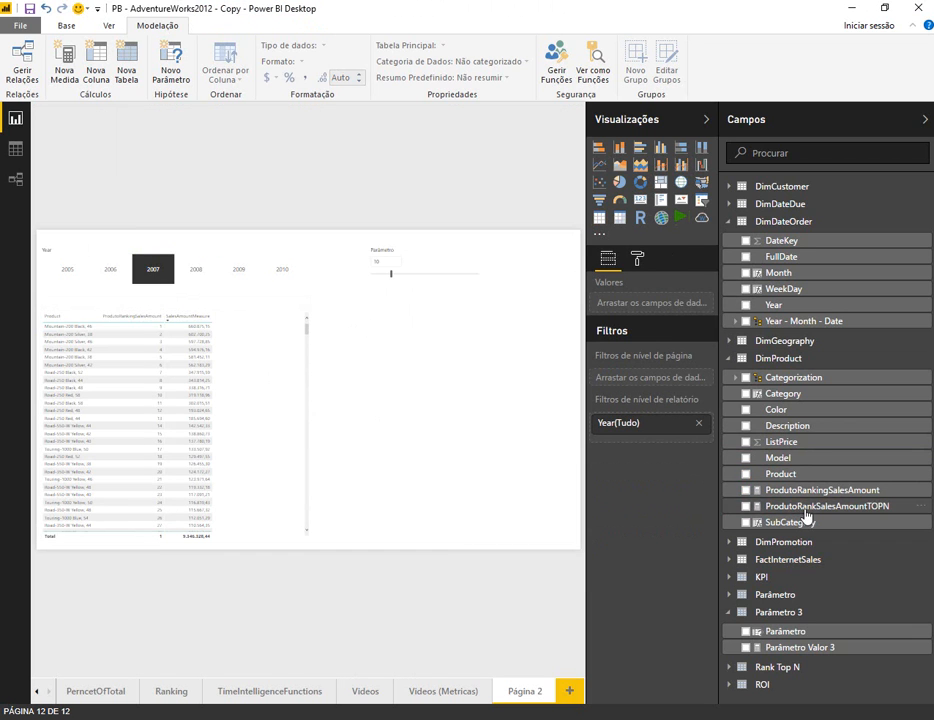
pyautogui.click(746, 507)
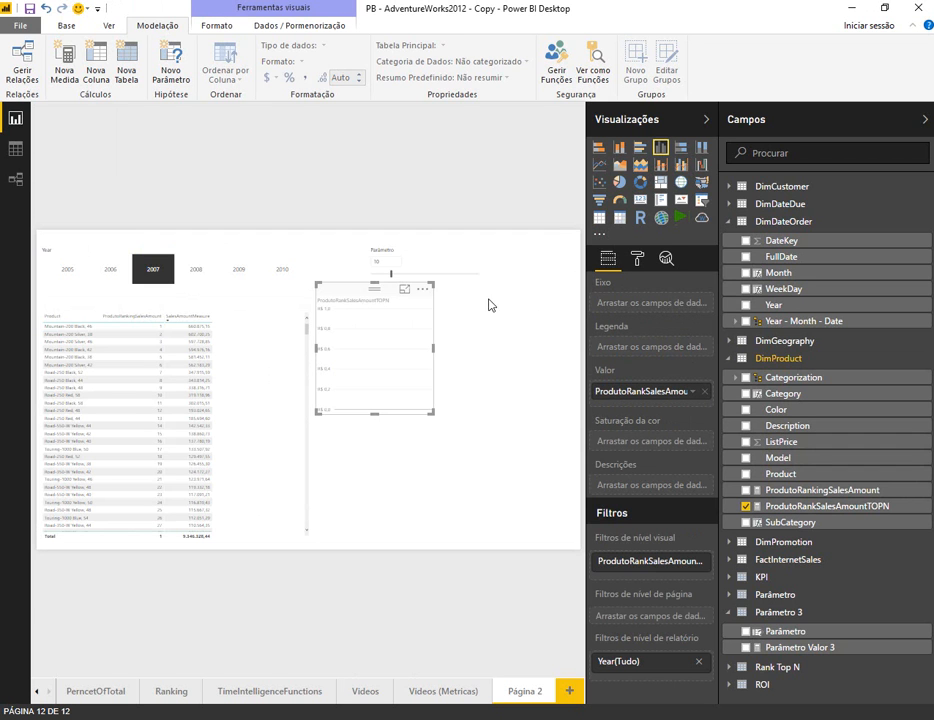
pyautogui.click(422, 289)
pyautogui.click(456, 345)
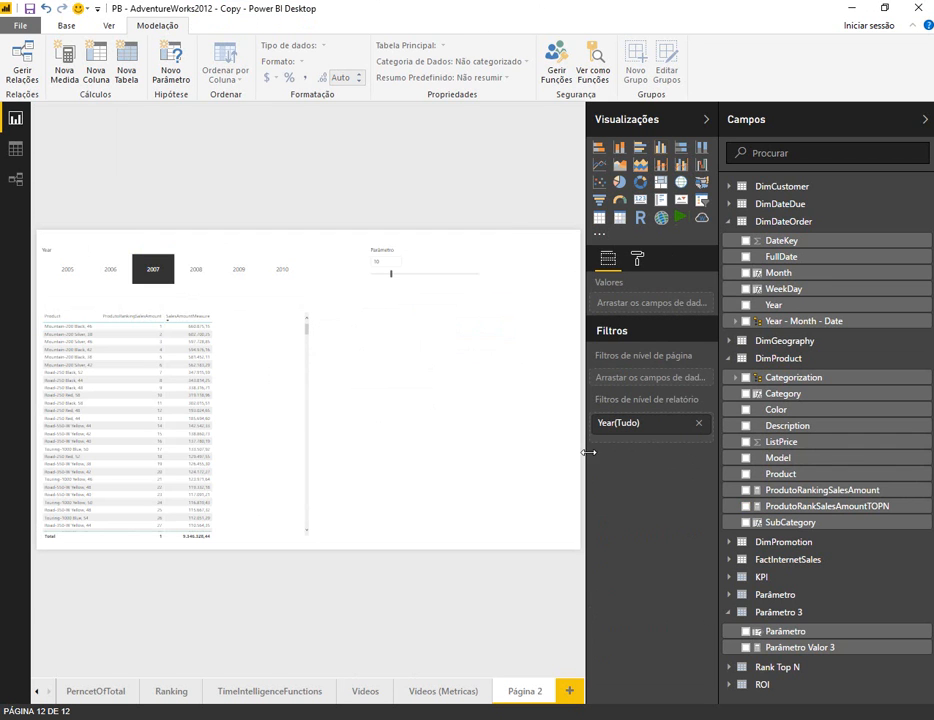
# Step: Add the ProdutoRankSalesAmountTOPN measure to the product ranking table and inspect the new column in focus mode
pyautogui.moveTo(760, 506); pyautogui.dragTo(252, 348)
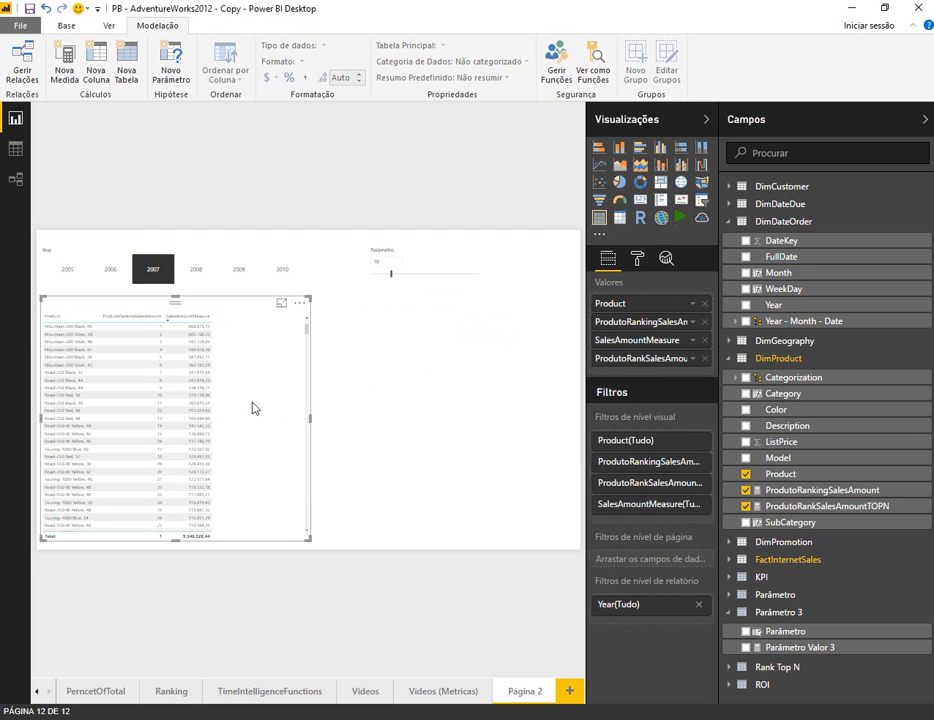
pyautogui.click(290, 306)
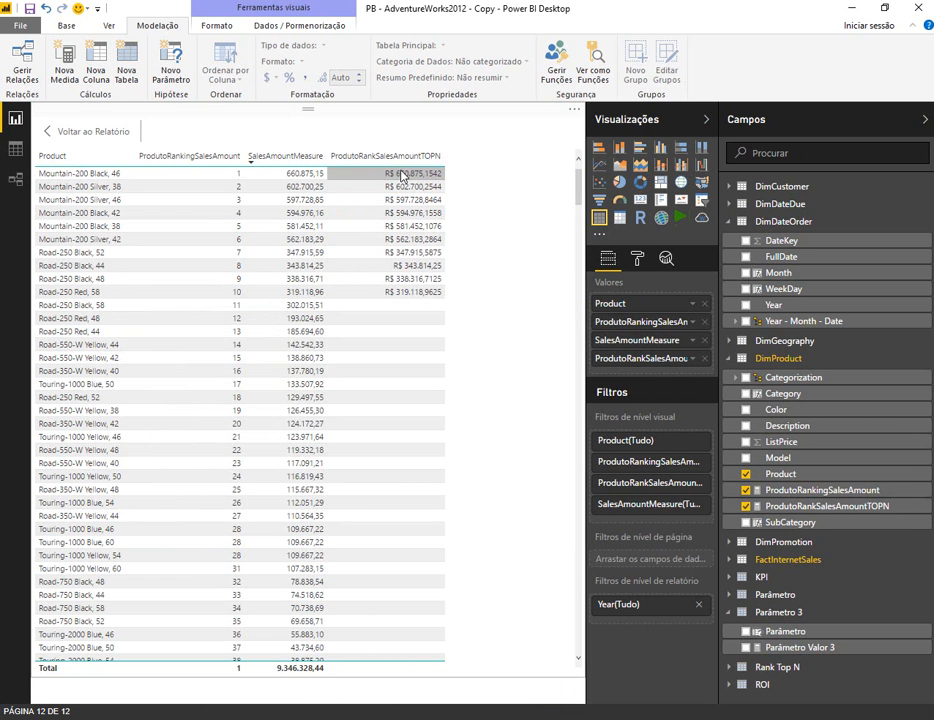
pyautogui.click(94, 137)
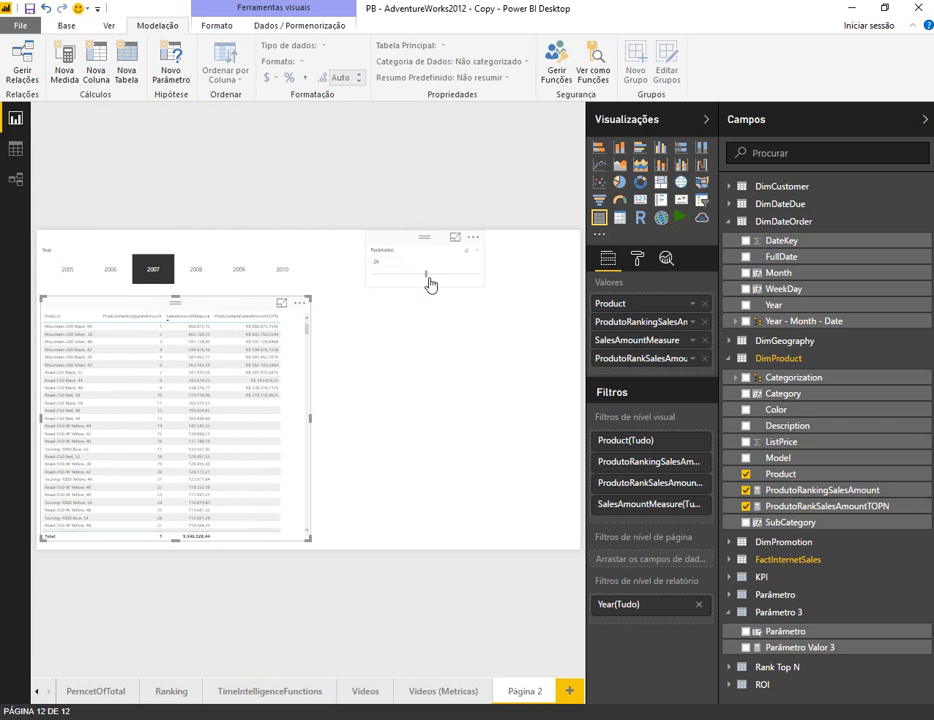
# Step: Set the Parâmetro slicer to 25 and check the ProdutoRankSalesAmountTOPN column in the enlarged table
pyautogui.click(426, 279)
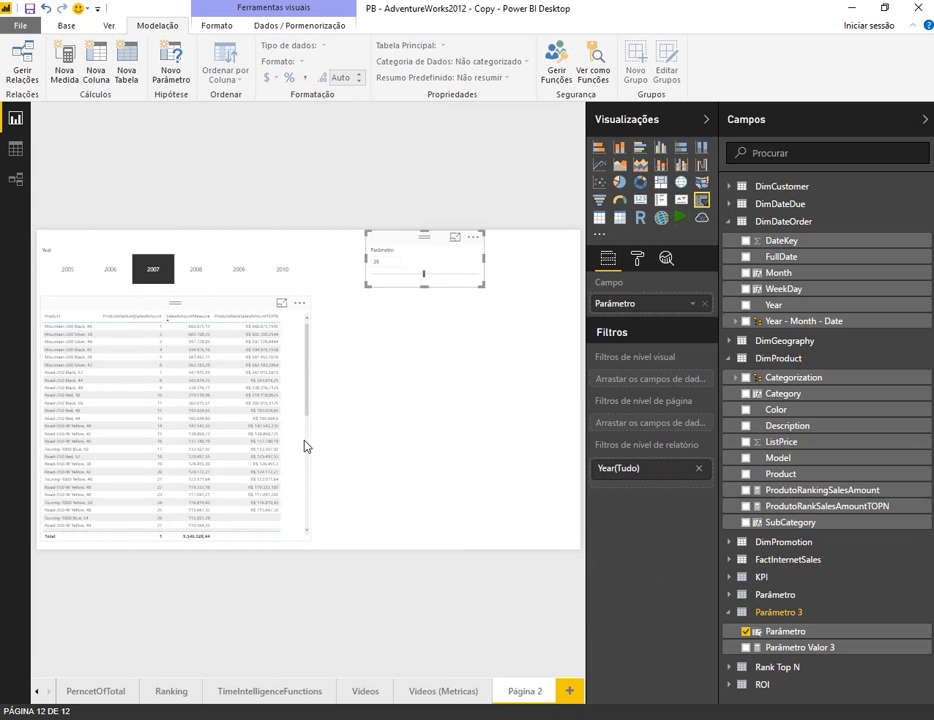
pyautogui.click(283, 305)
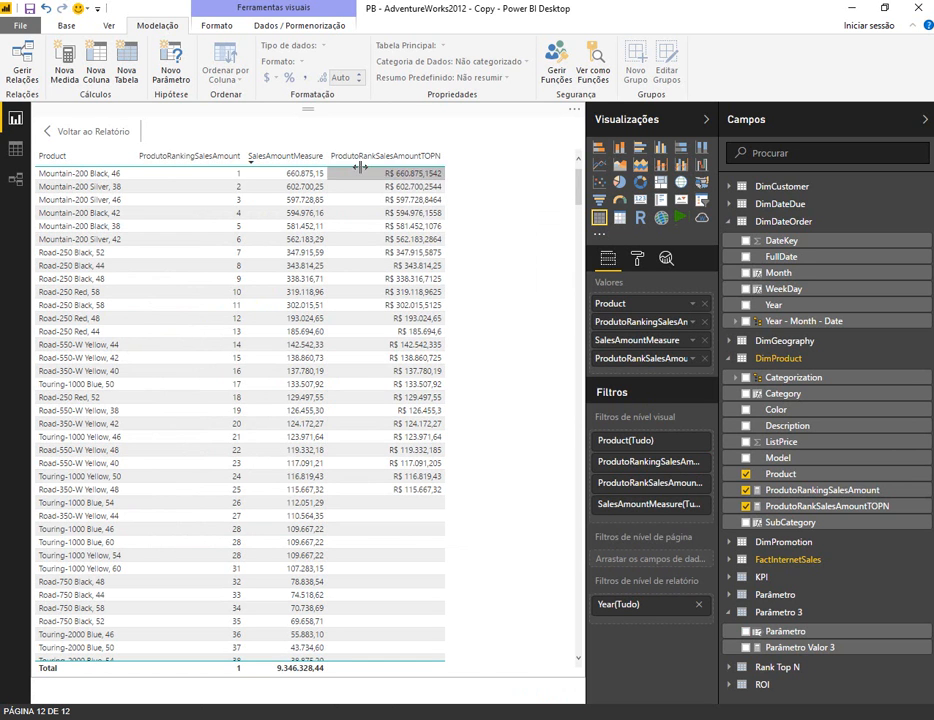
pyautogui.click(122, 131)
# Step: Narrow the product table slightly and place an empty stacked bar chart in the free area beside it
pyautogui.moveTo(311, 419); pyautogui.dragTo(294, 419)
pyautogui.click(331, 396)
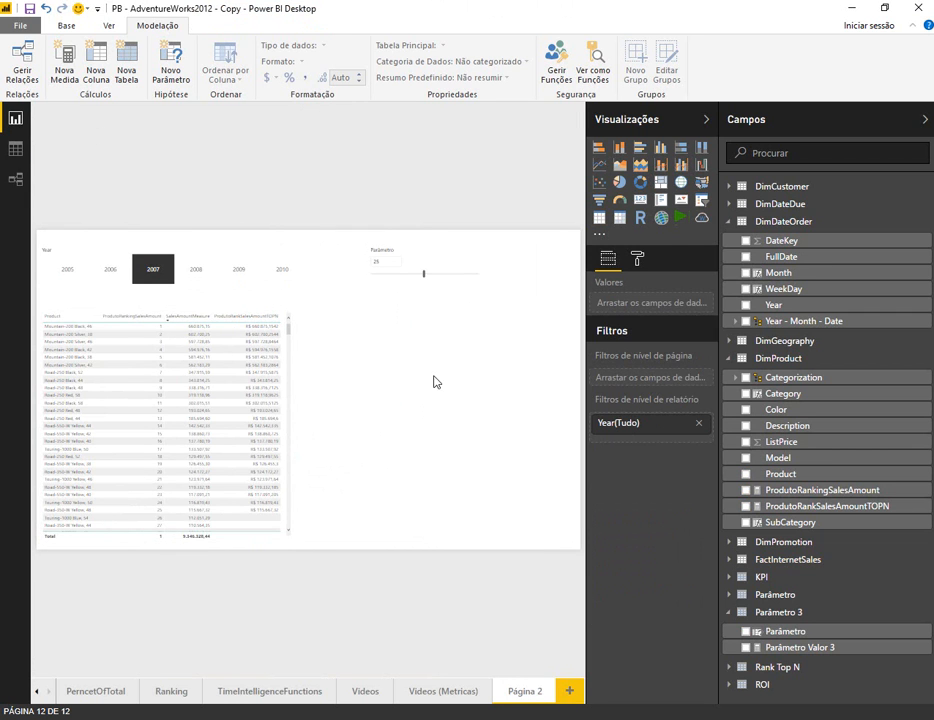
pyautogui.click(598, 148)
pyautogui.moveTo(323, 293); pyautogui.dragTo(335, 322)
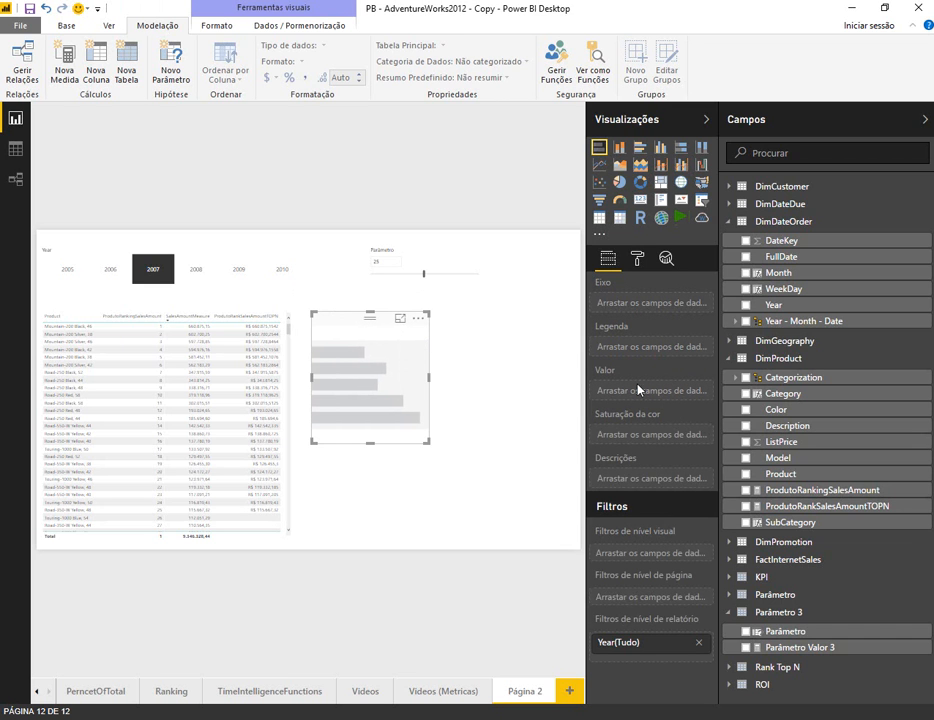
# Step: Set Product as the bar chart's axis and SalesAmountMeasure as its value, sorting the bars by SalesAmountMeasure
pyautogui.click(745, 474)
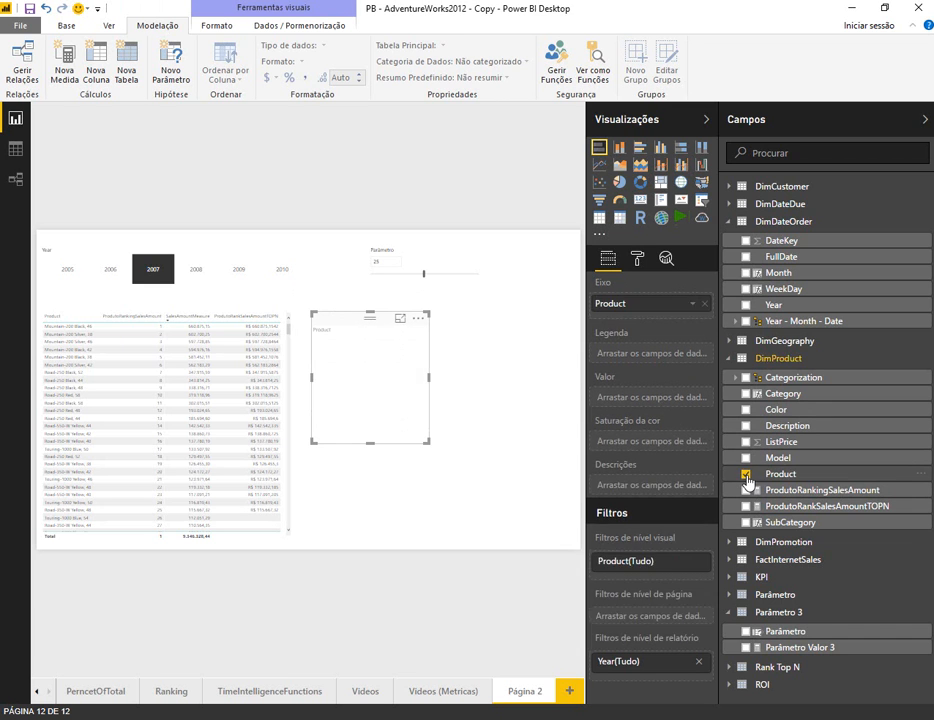
pyautogui.click(742, 358)
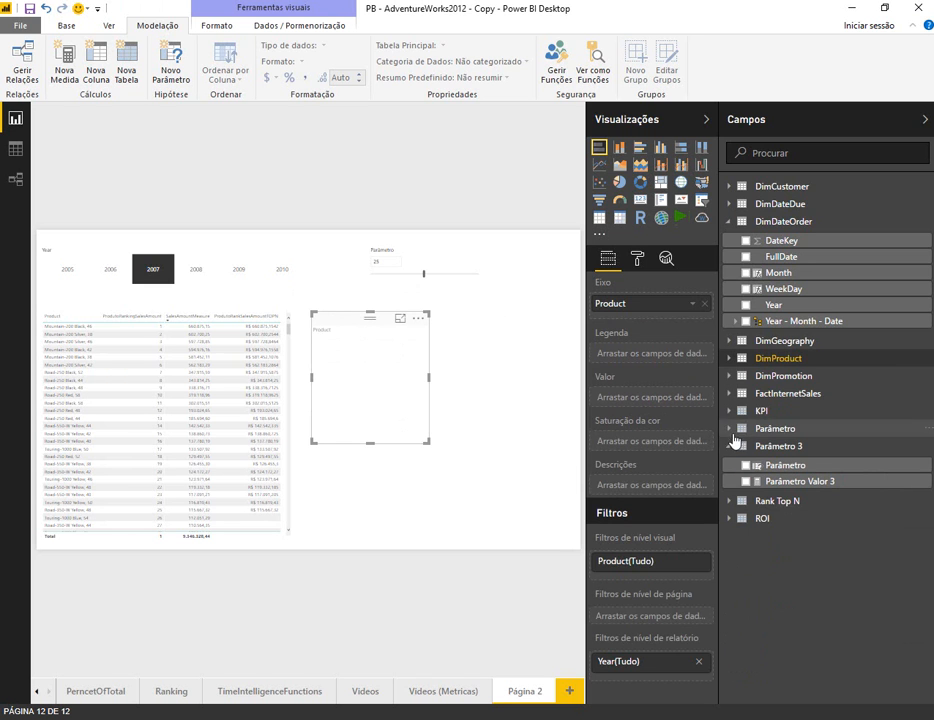
pyautogui.click(729, 377)
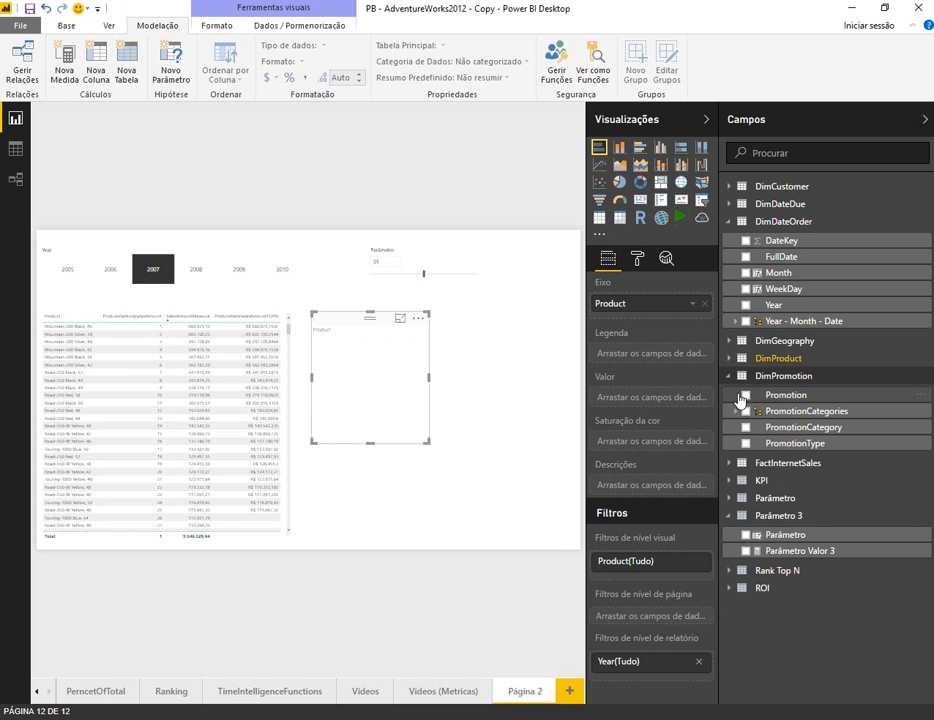
pyautogui.click(729, 376)
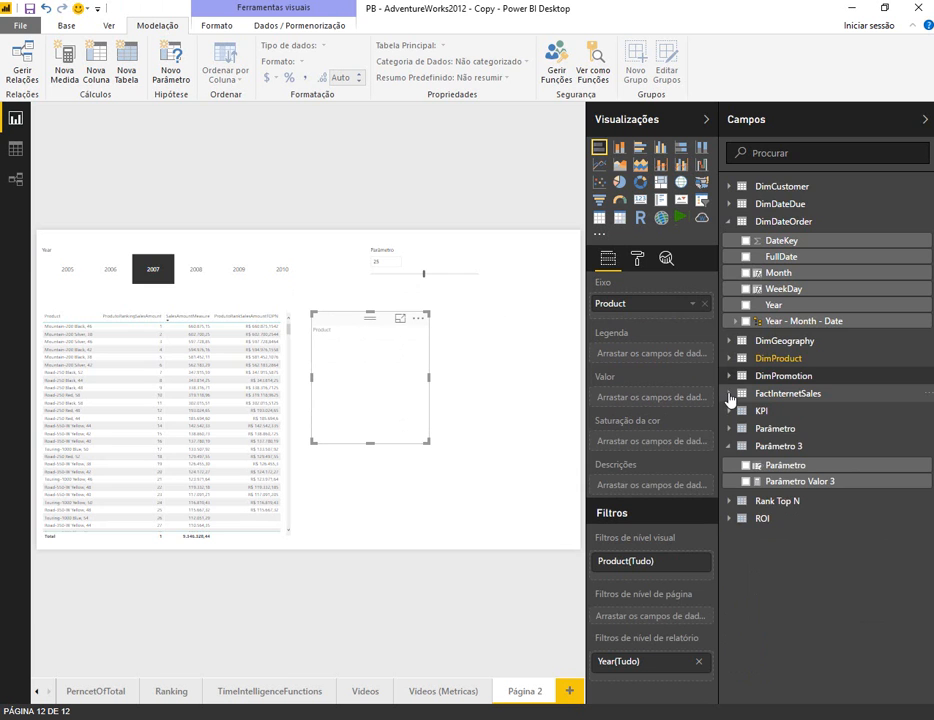
pyautogui.click(729, 396)
pyautogui.scroll(-3, 843, 490)
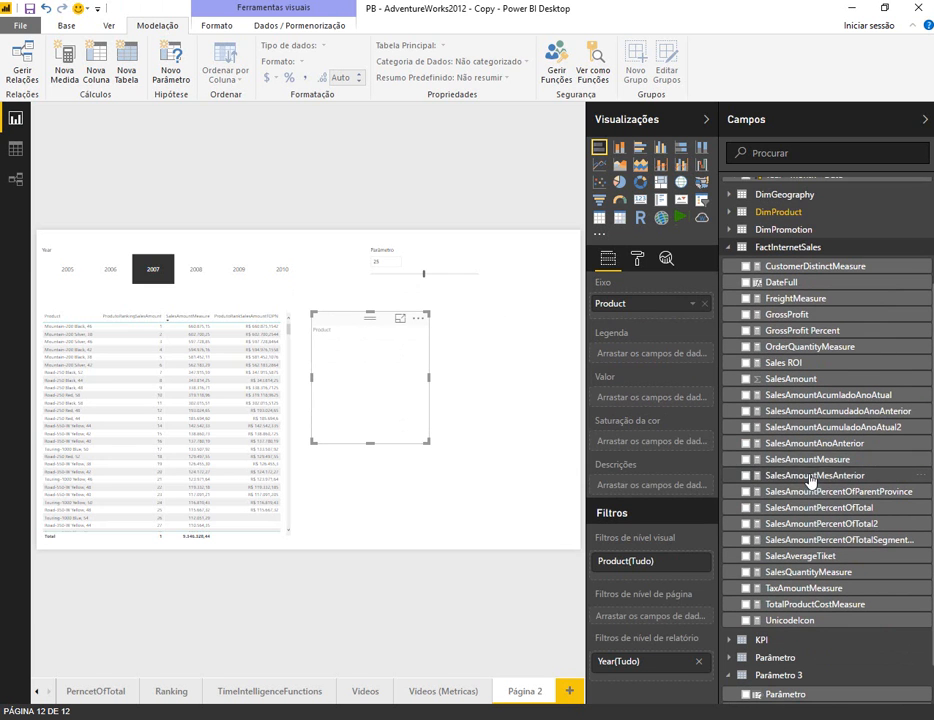
pyautogui.moveTo(843, 461); pyautogui.dragTo(688, 350)
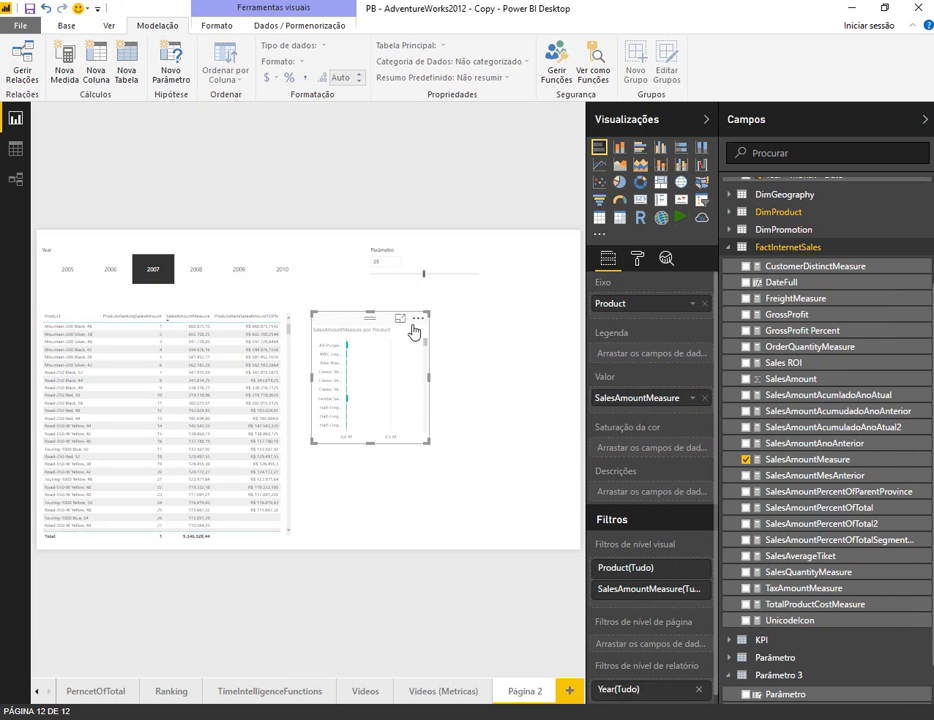
pyautogui.click(418, 319)
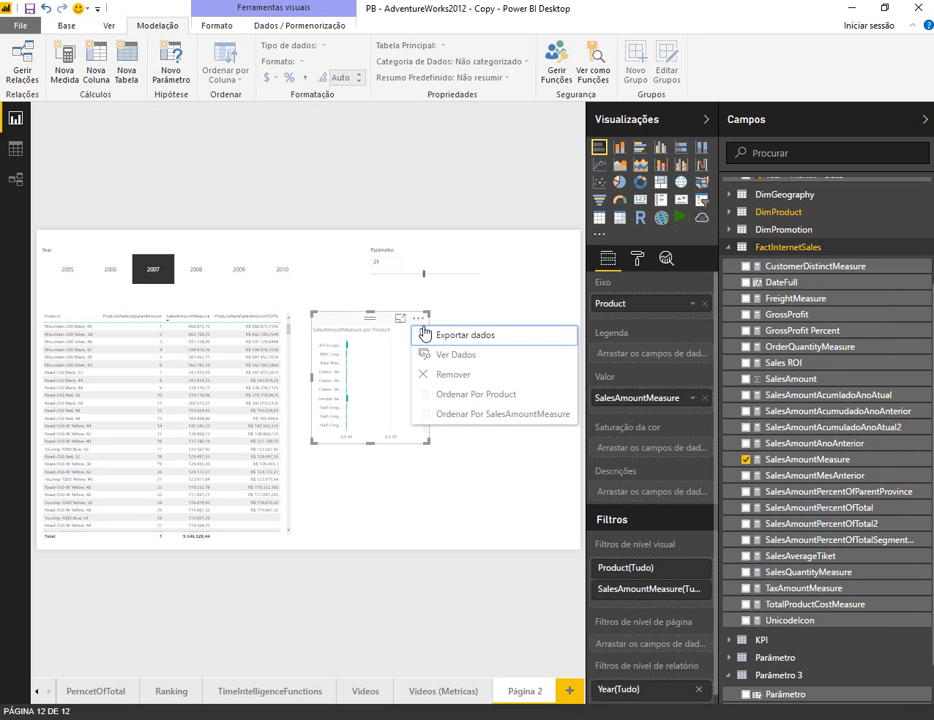
pyautogui.click(497, 422)
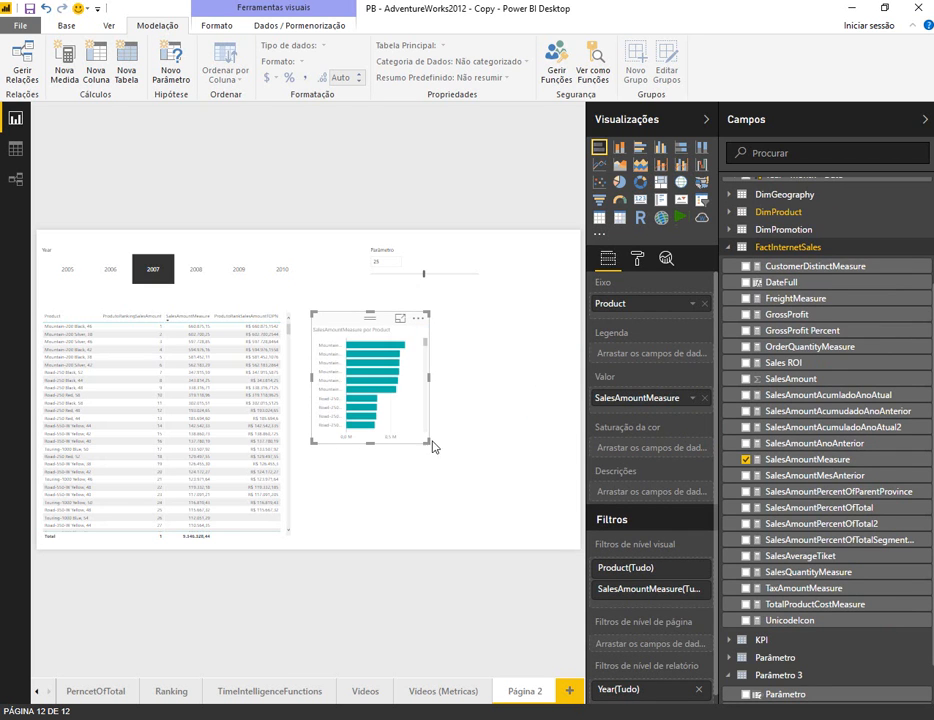
# Step: Enlarge the bar chart to fill the page area beside the table and look through its product bars
pyautogui.moveTo(430, 442); pyautogui.dragTo(489, 557)
pyautogui.click(489, 557)
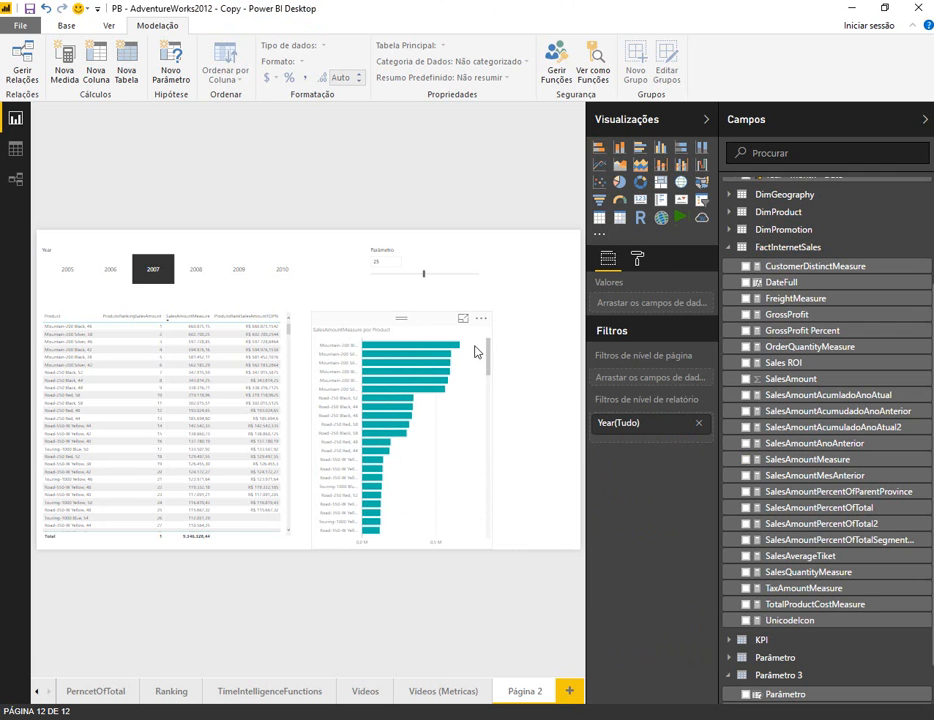
pyautogui.moveTo(492, 365); pyautogui.dragTo(494, 530)
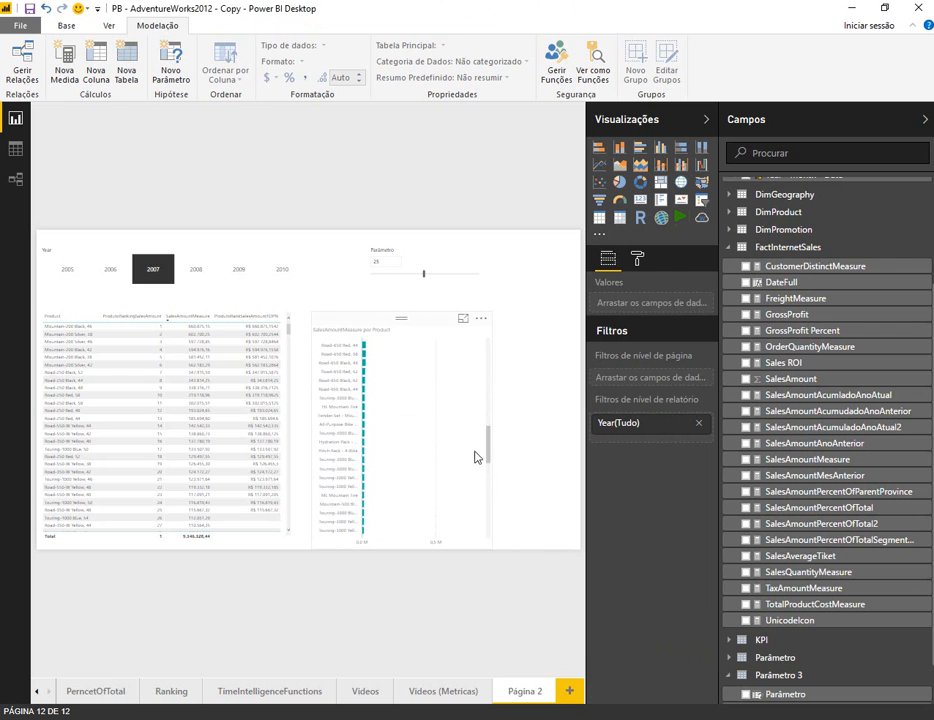
pyautogui.moveTo(488, 443); pyautogui.dragTo(486, 325)
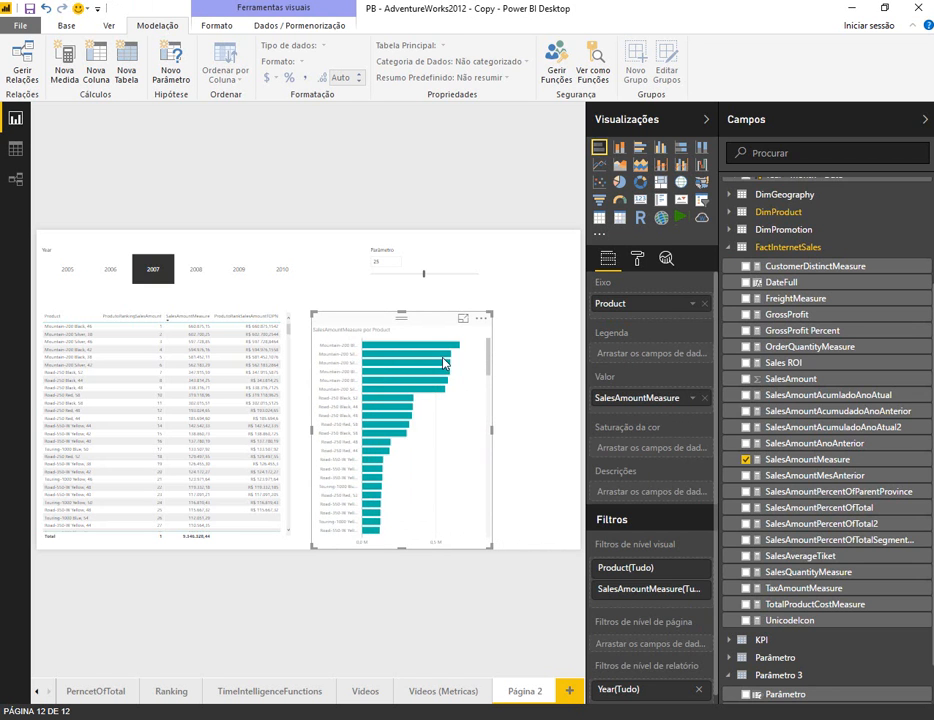
pyautogui.moveTo(487, 425); pyautogui.dragTo(579, 436)
pyautogui.click(486, 325)
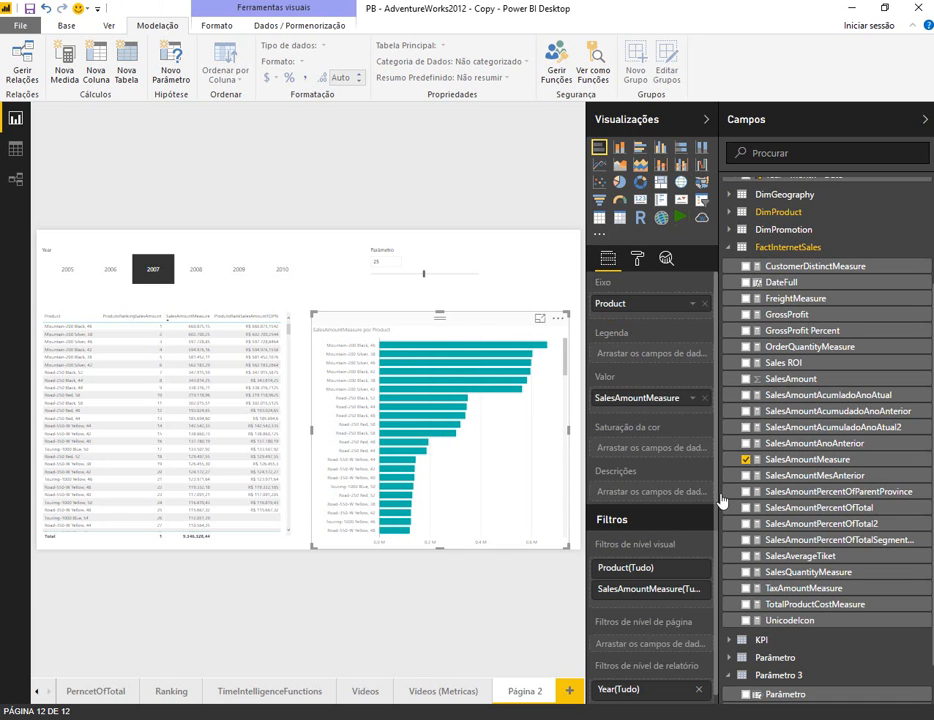
# Step: Replace the chart's SalesAmountMeasure value with ProdutoRankSalesAmountTOPN from DimProduct and sort the bars by that measure
pyautogui.click(744, 460)
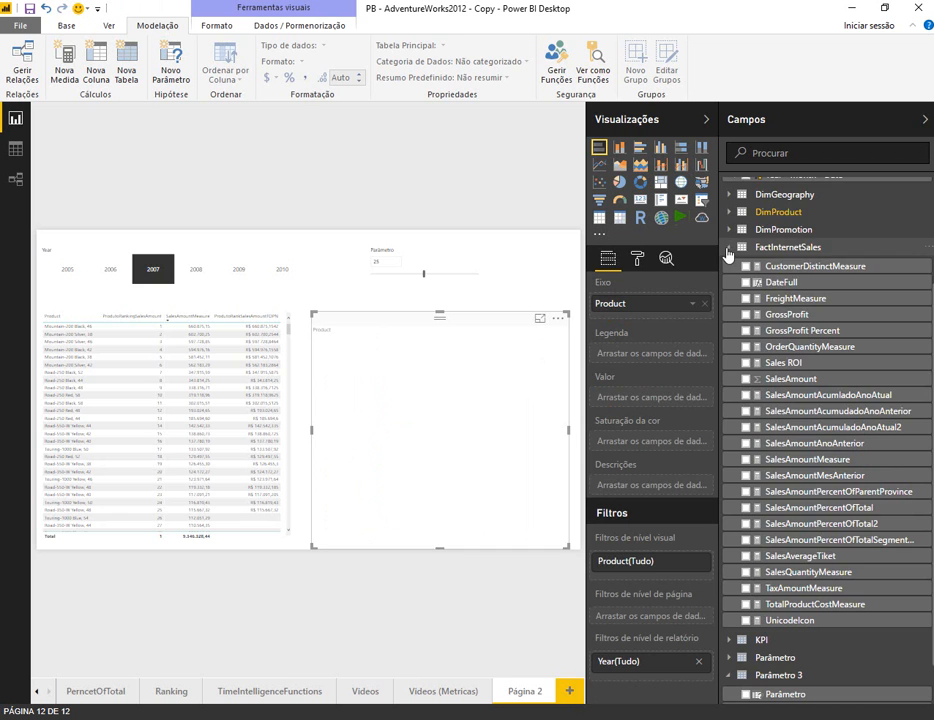
pyautogui.click(729, 246)
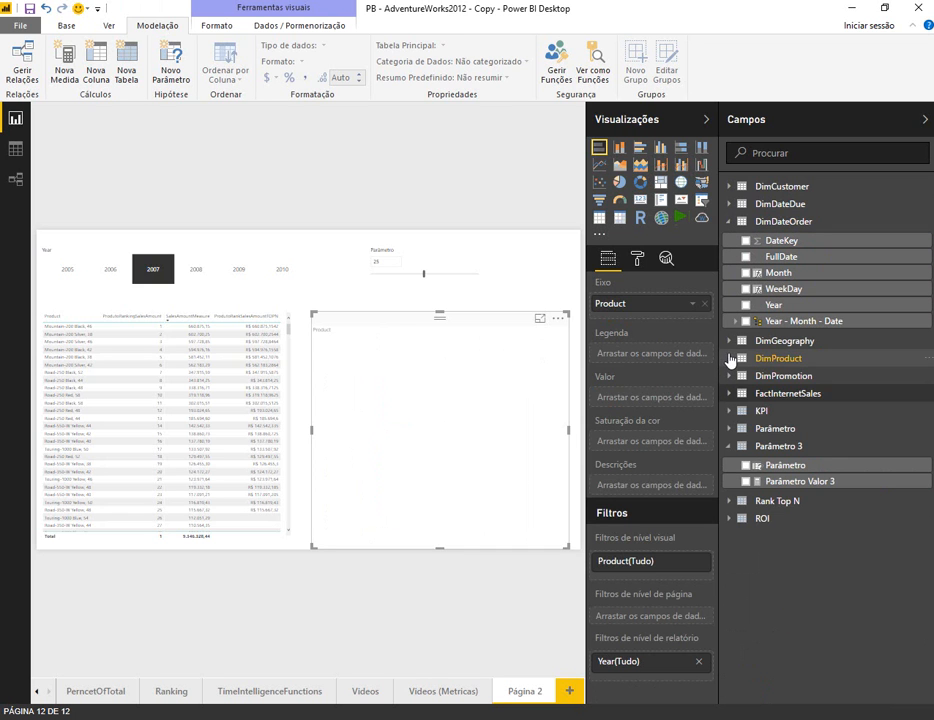
pyautogui.click(730, 358)
pyautogui.moveTo(833, 512); pyautogui.dragTo(618, 390)
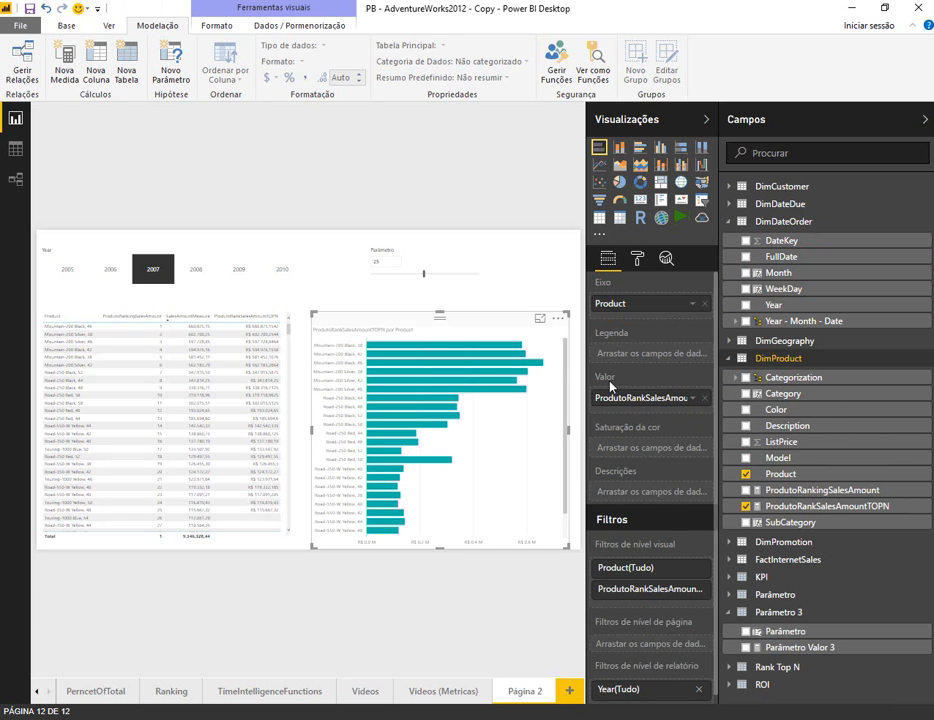
pyautogui.click(557, 318)
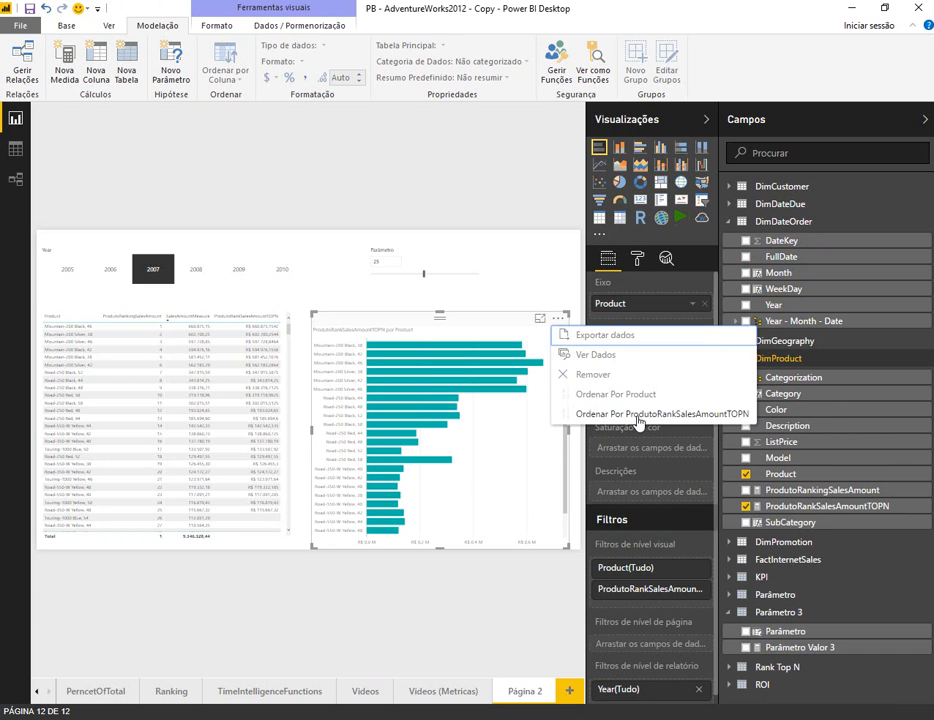
pyautogui.click(595, 412)
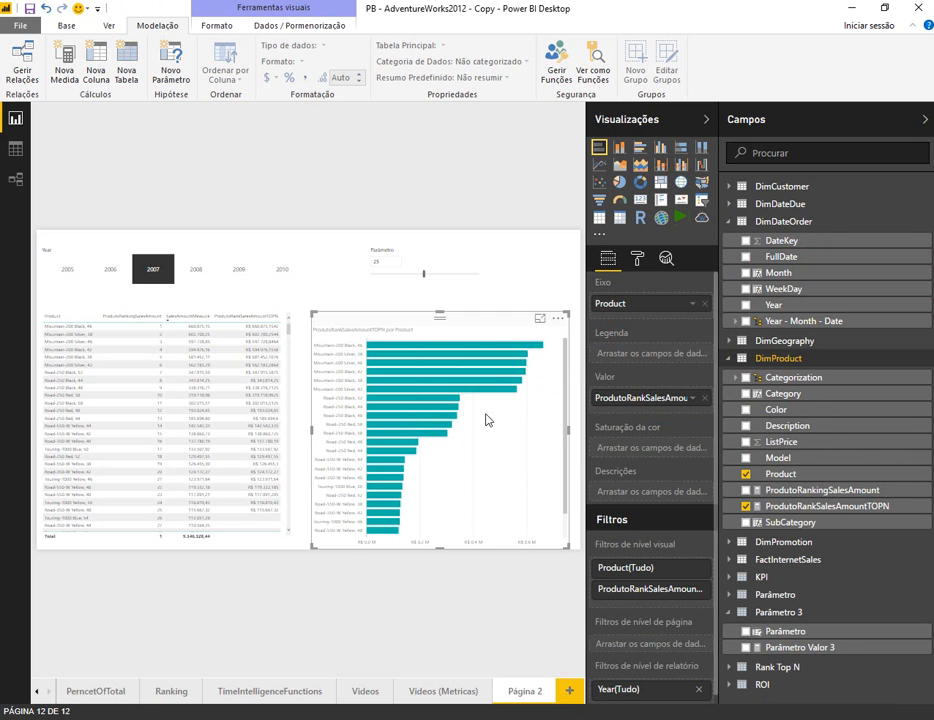
# Step: Lower the Parâmetro slicer to 10 and on to 5, inspecting the Top N bar chart at each value
pyautogui.moveTo(425, 271); pyautogui.dragTo(391, 276)
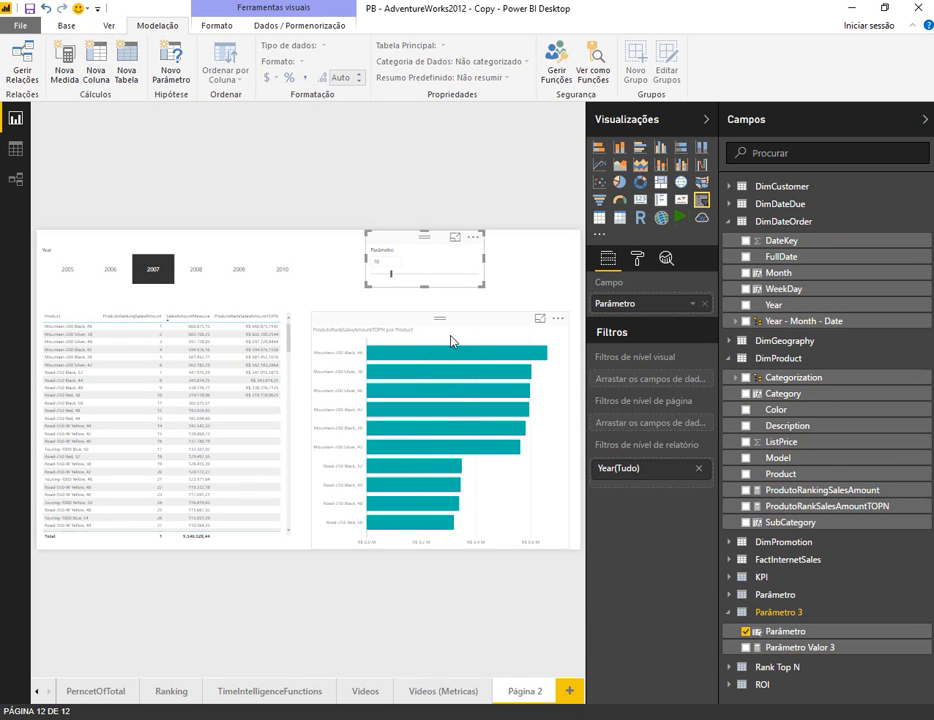
pyautogui.moveTo(451, 361)
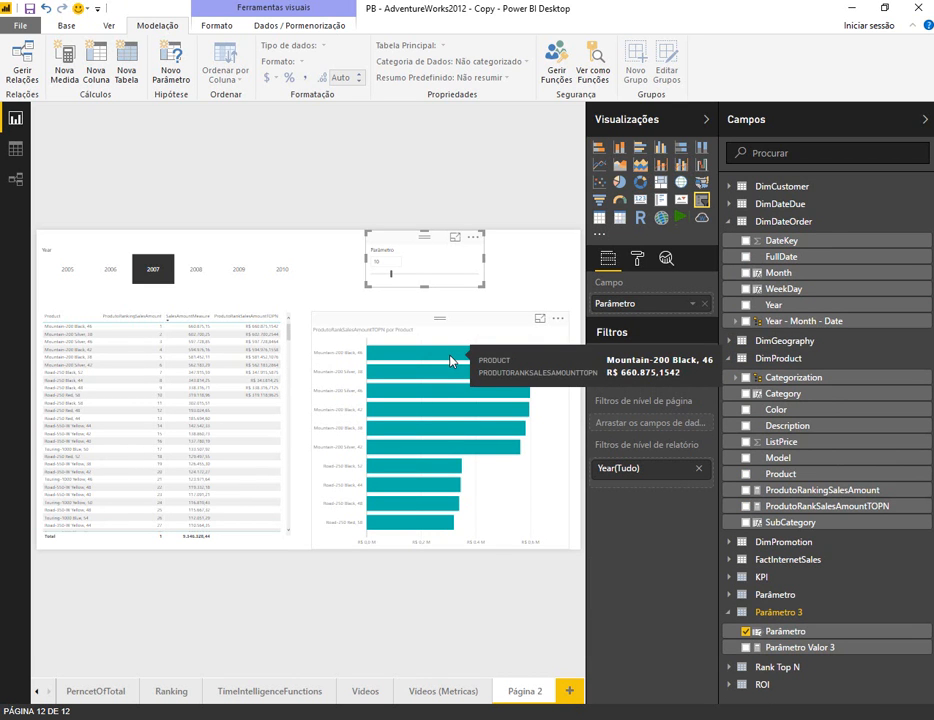
pyautogui.moveTo(392, 277); pyautogui.dragTo(382, 284)
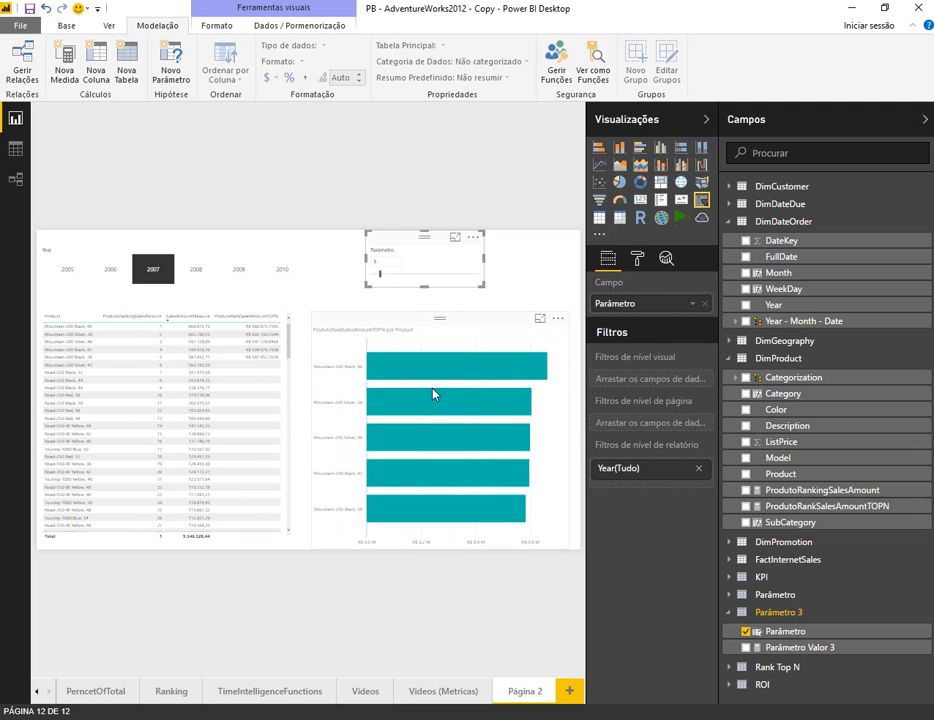
pyautogui.moveTo(440, 400)
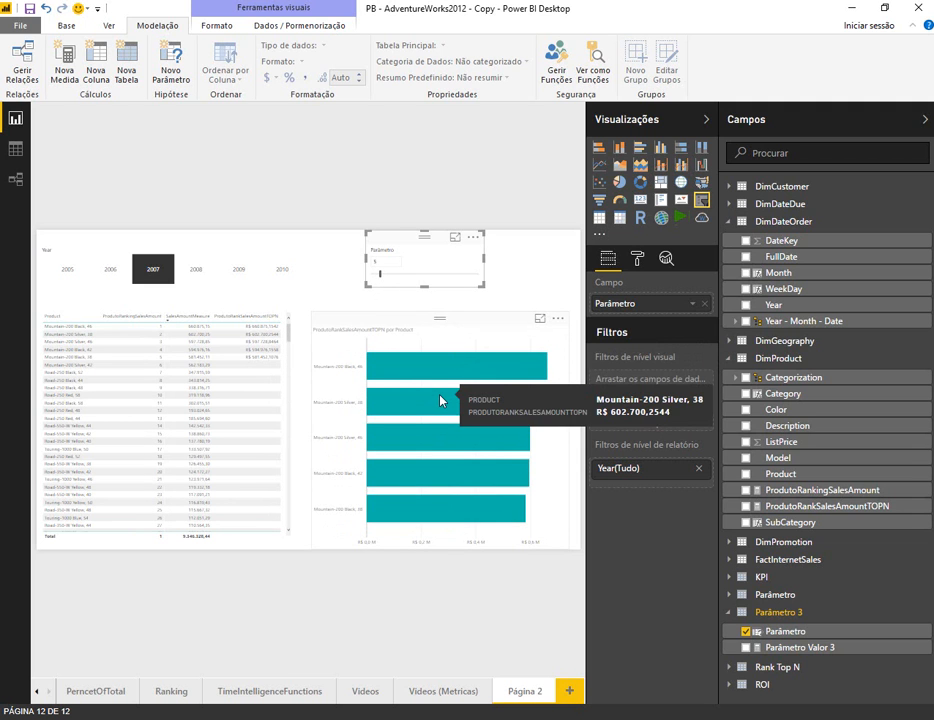